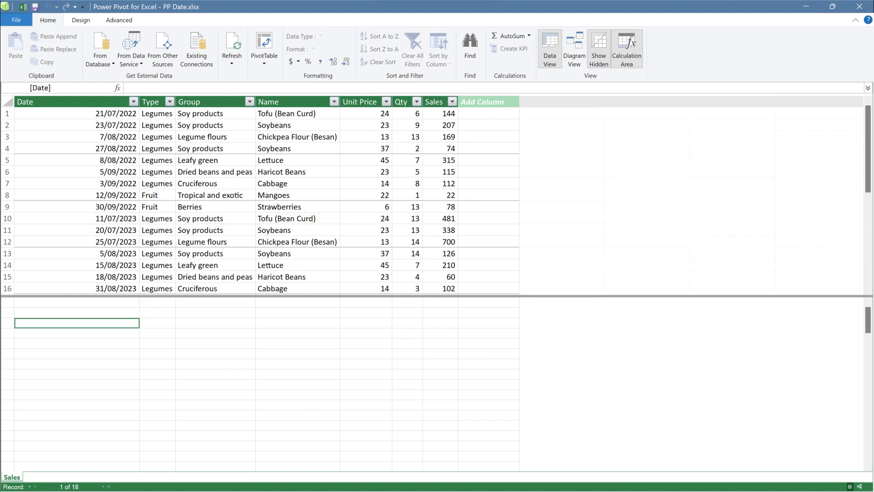
Create a new date table for the data model and check its date range settings without changing them
left_click(81, 20)
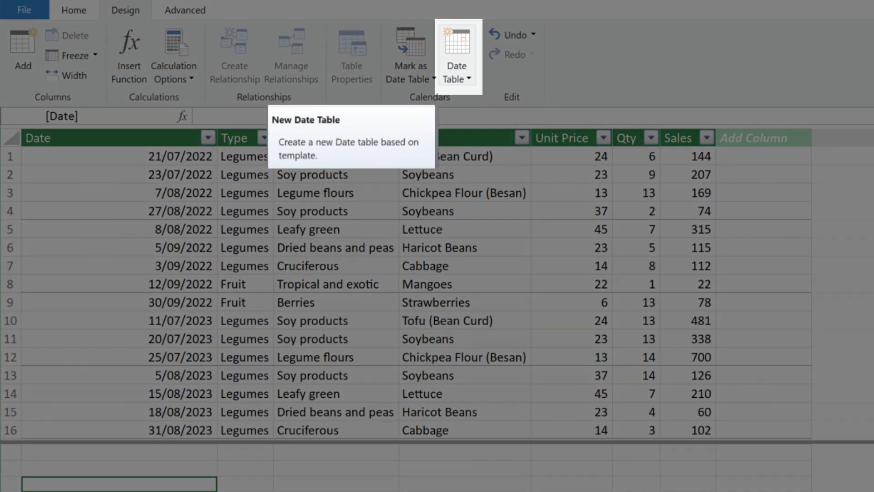
left_click(456, 73)
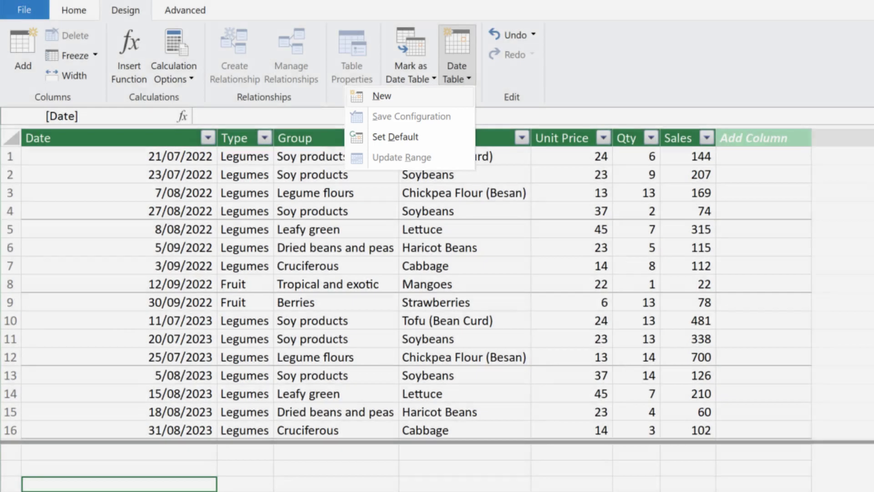
left_click(382, 96)
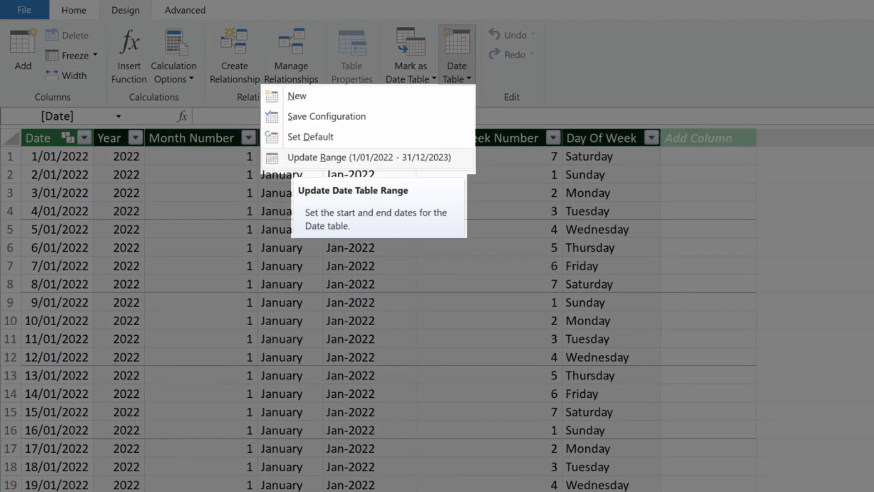
left_click(369, 157)
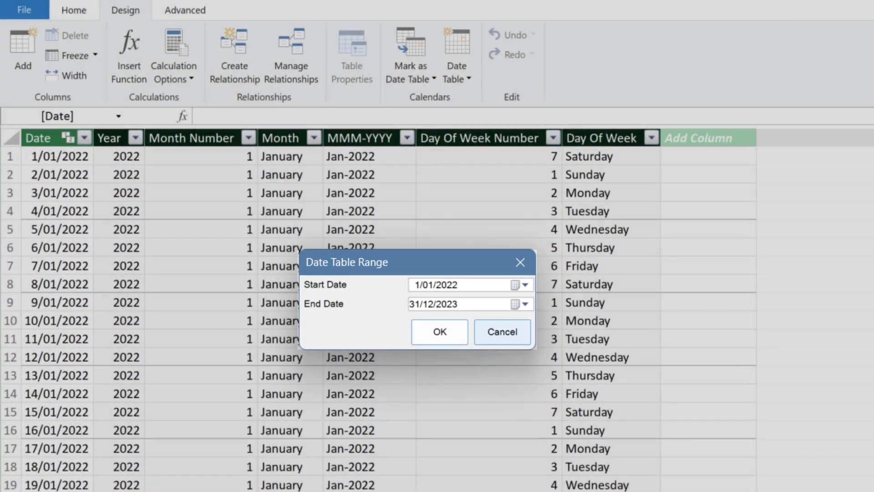
left_click(502, 331)
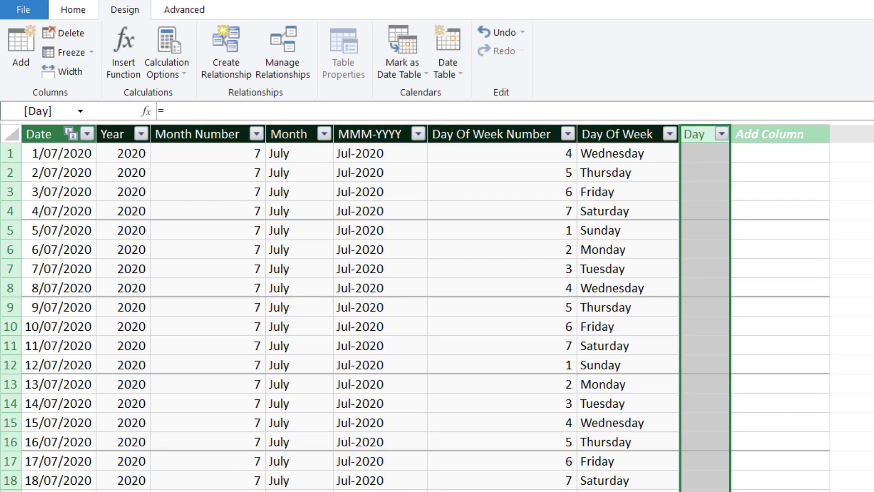
Fill the calendar table's Day column with the formula =DAY([Date])
type("DAY(")
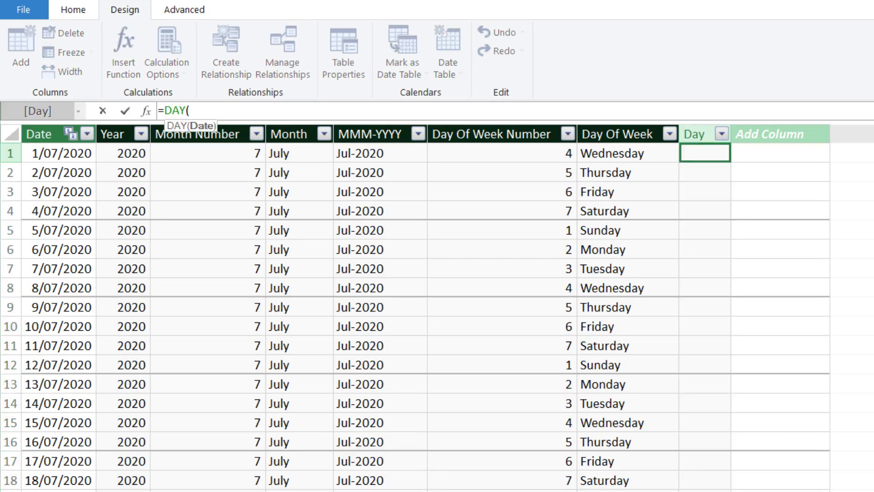
type("[Date]")
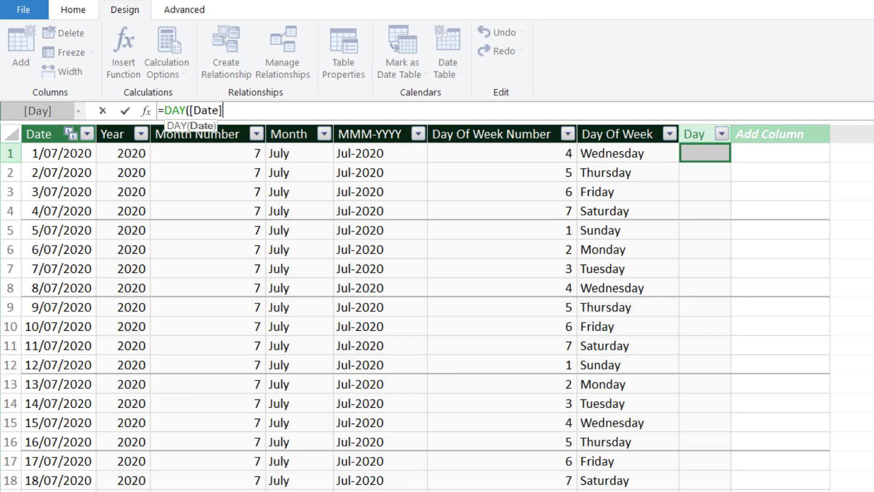
type(")")
key("Return")
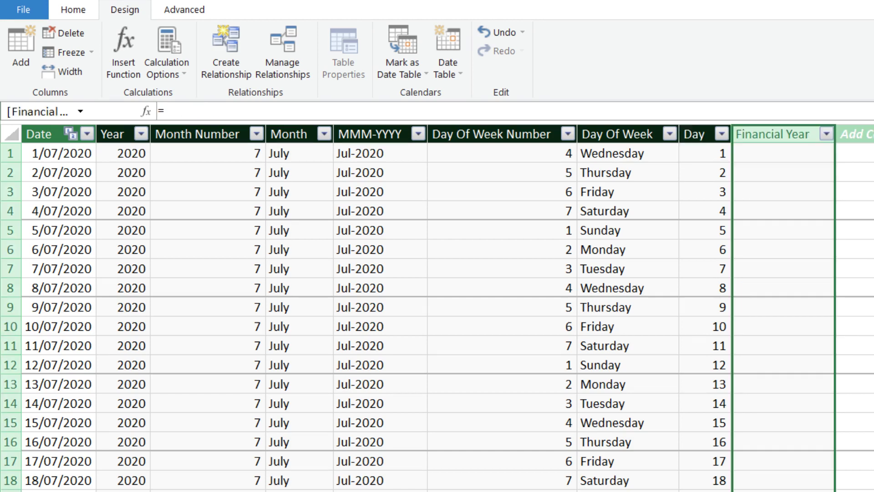
Begin the Financial Year column's formula with =IF('Calendar'[Month Number] < 7, "FY"&RIGHT('Calendar'[Year]-1, 2)&"/"&RIGHT('Calendar'[Year], 2)
left_click(783, 153)
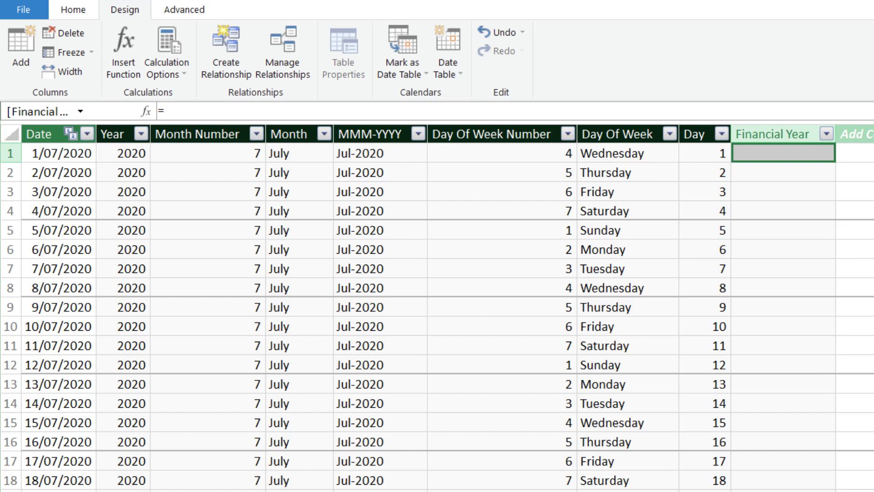
left_click(165, 111)
type("IF('Calendar'[Month Number] <")
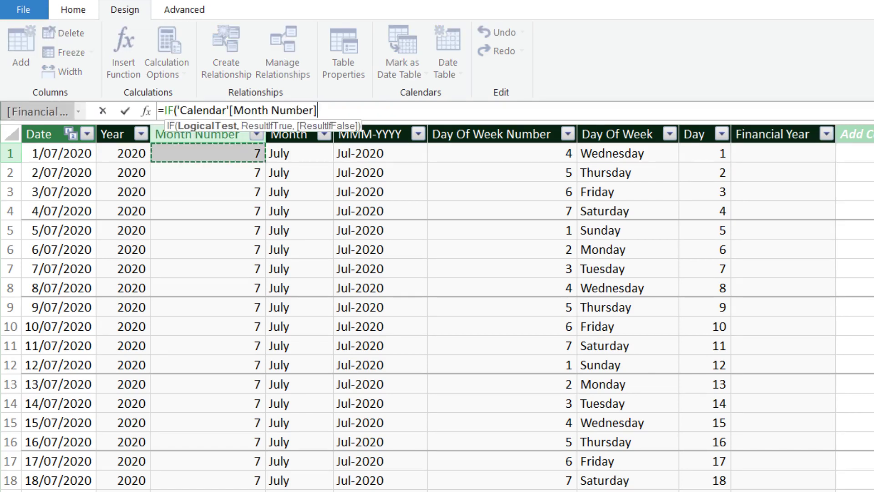
type(" 7, ")
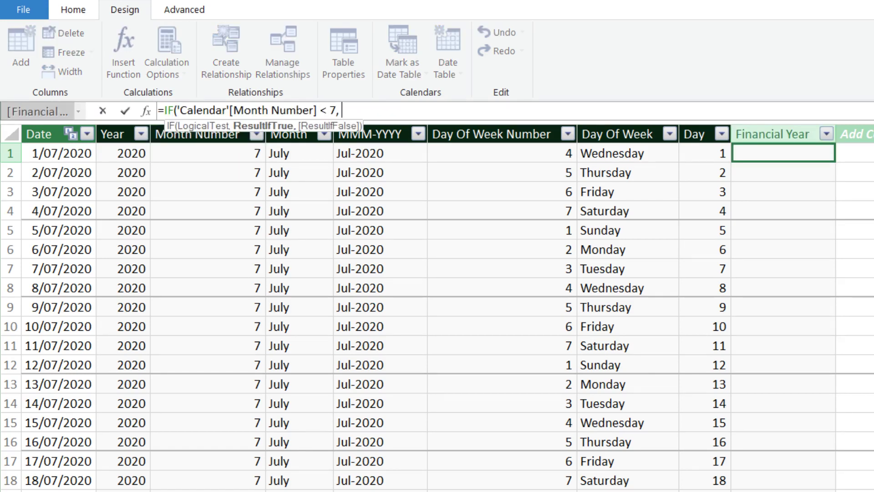
type("\"FY\"&RIGHT(")
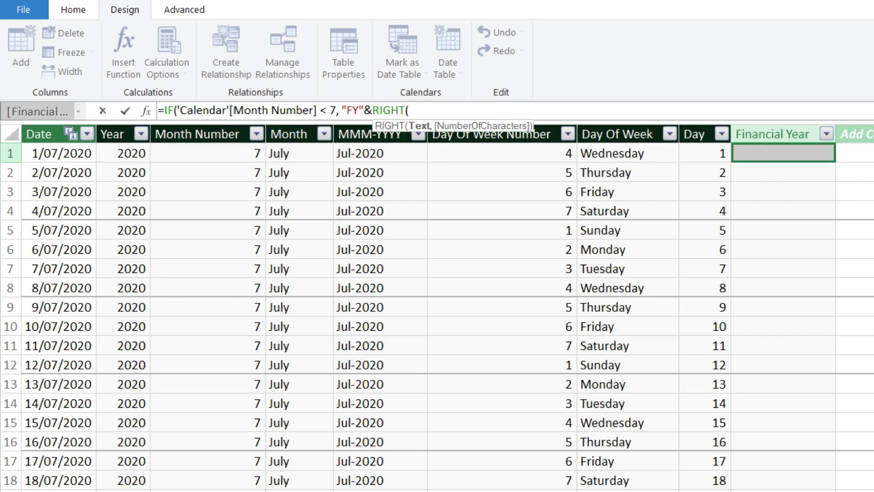
type("'Calendar'[Year]-1")
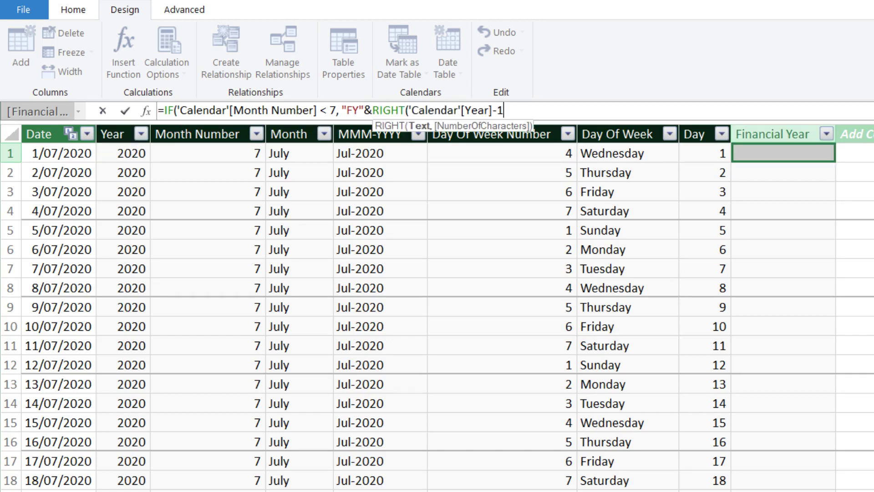
type(", 2)&")
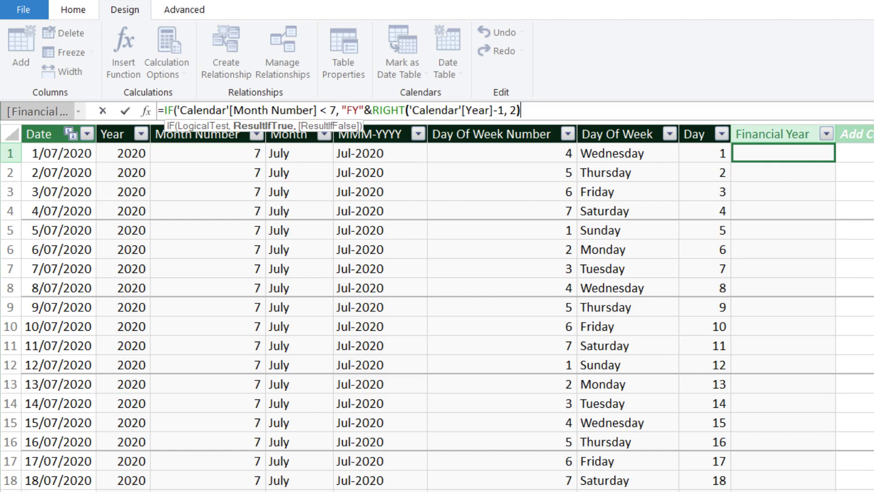
type("\"/\"&")
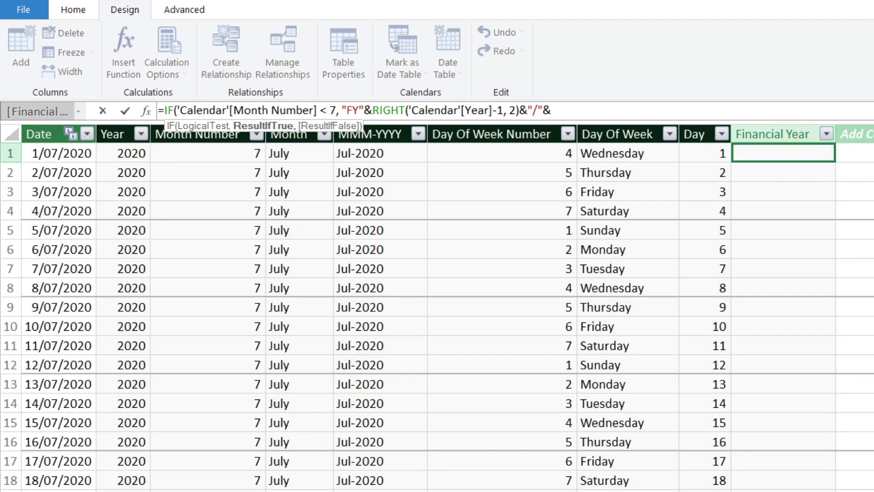
type("RIGHT('Calendar'[Year]")
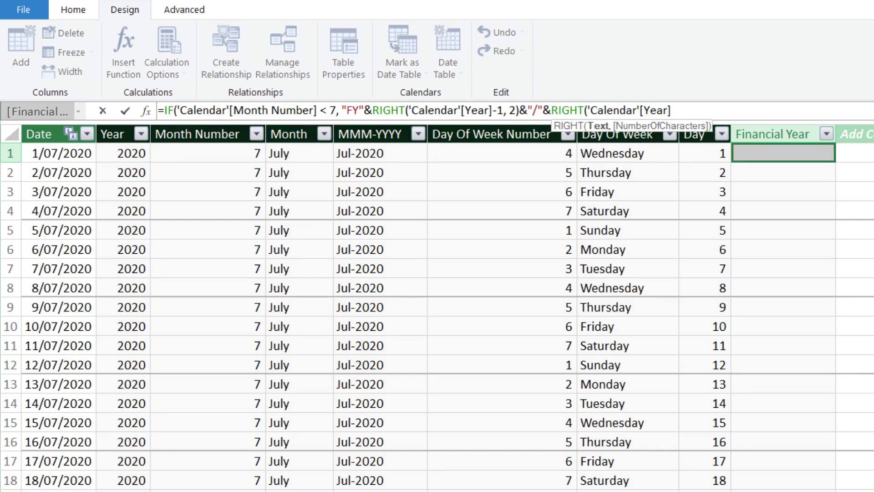
type(", 2")
Complete the Financial Year formula with the false result "FY"&RIGHT('Calendar'[Year], 2)&"/"&RIGHT('Calendar'[Year]+1, 2) and commit it
type("), \"FY\"")
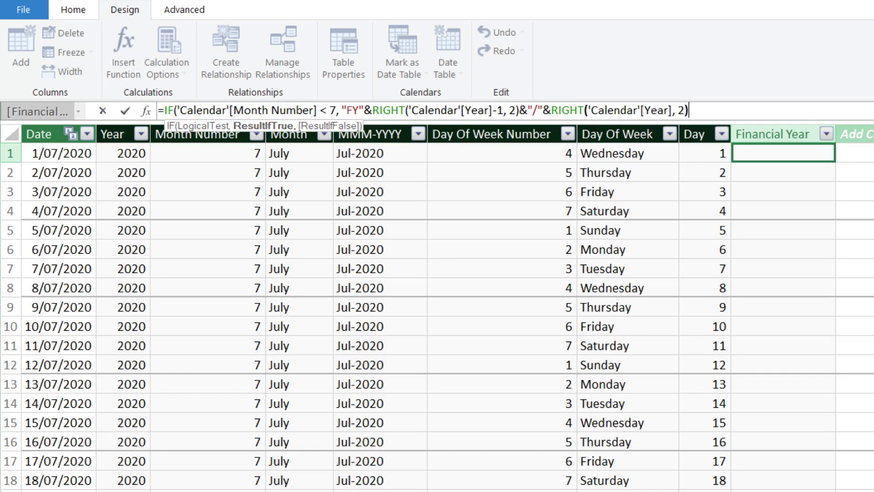
type("&RIGHT(")
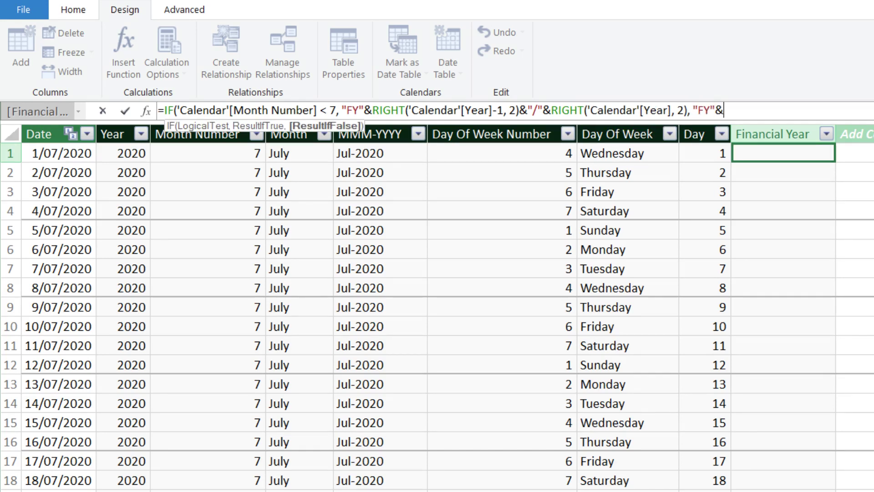
left_click(123, 153)
type(", ")
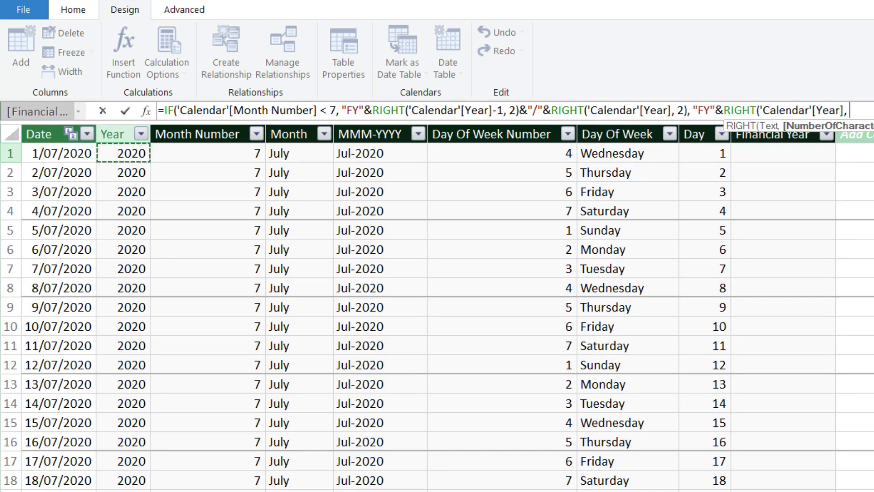
type("2)&")
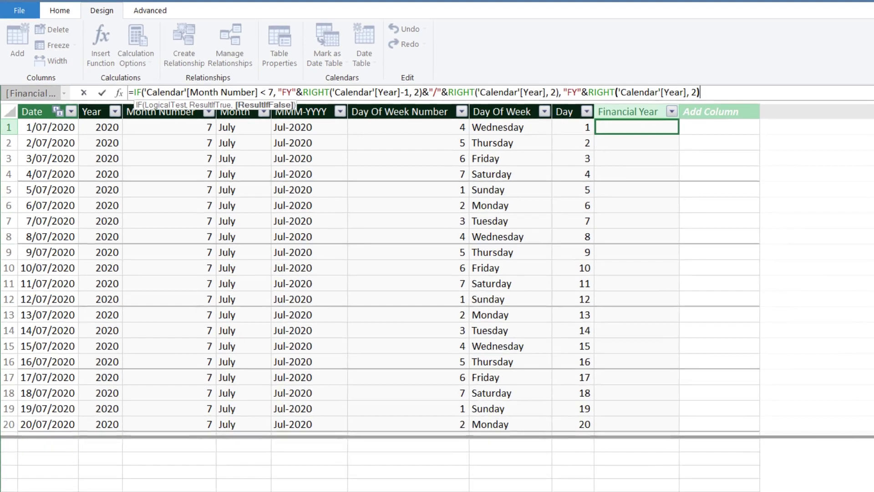
type("\"/\"&")
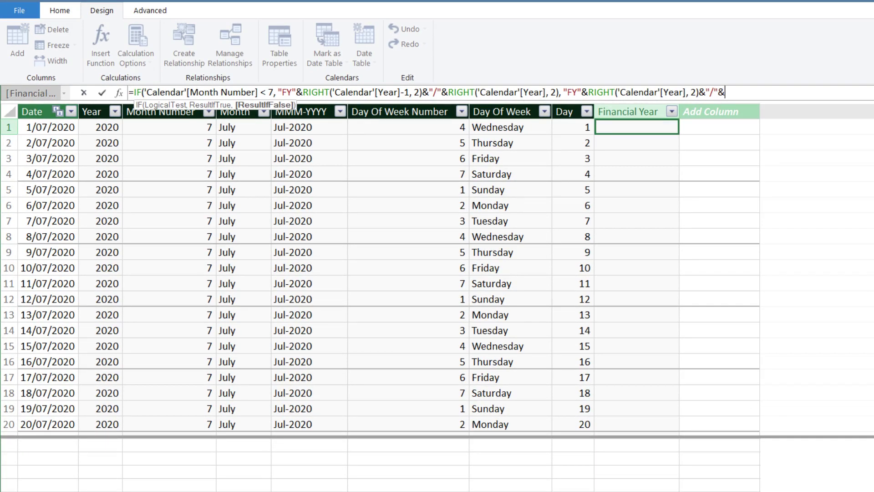
type("RIGHT(")
left_click(100, 127)
type("+1")
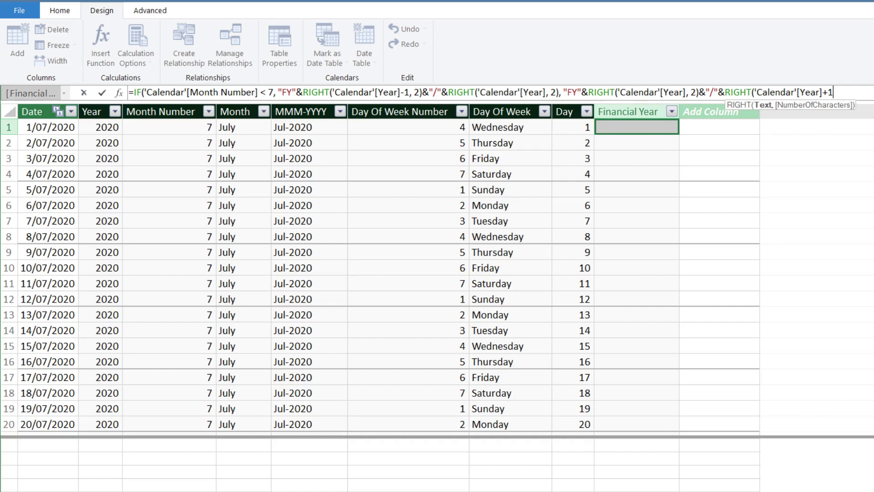
type(", 2) ")
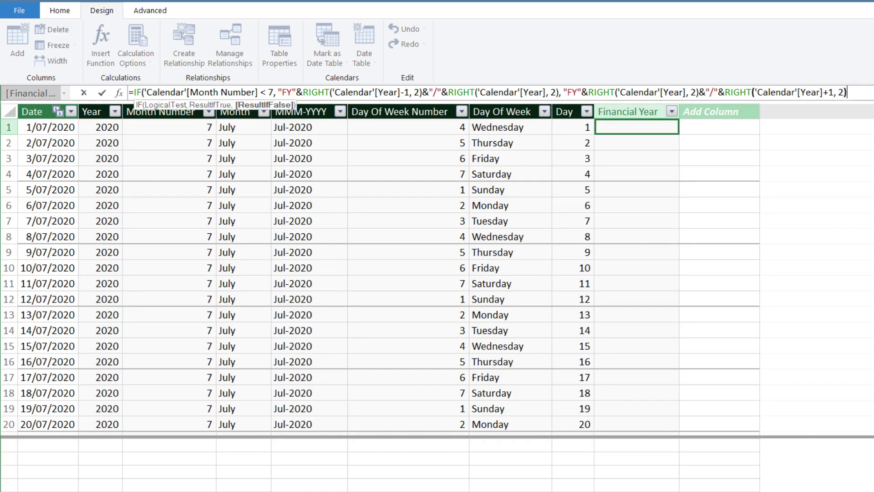
type(")")
key("Return")
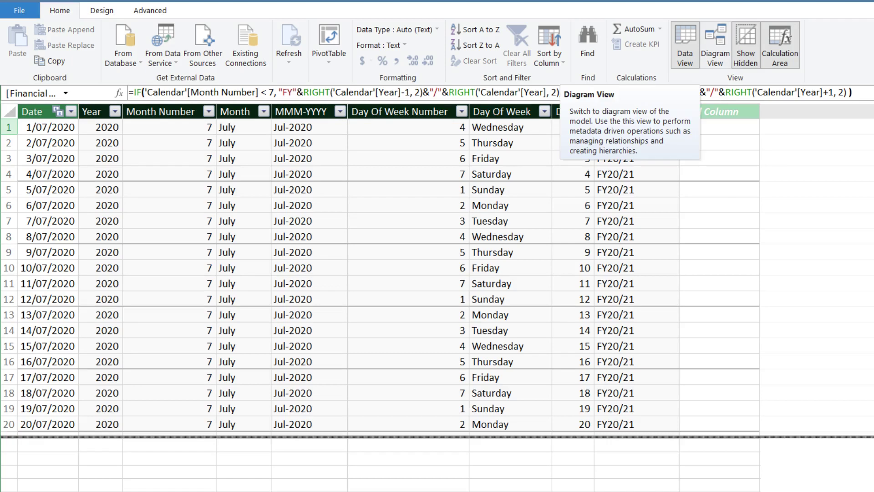
Create a relationship between the Calendar and Sales tables on their Date fields in diagram view, and return to data view
left_click(715, 46)
left_click_drag(303, 145, 66, 145)
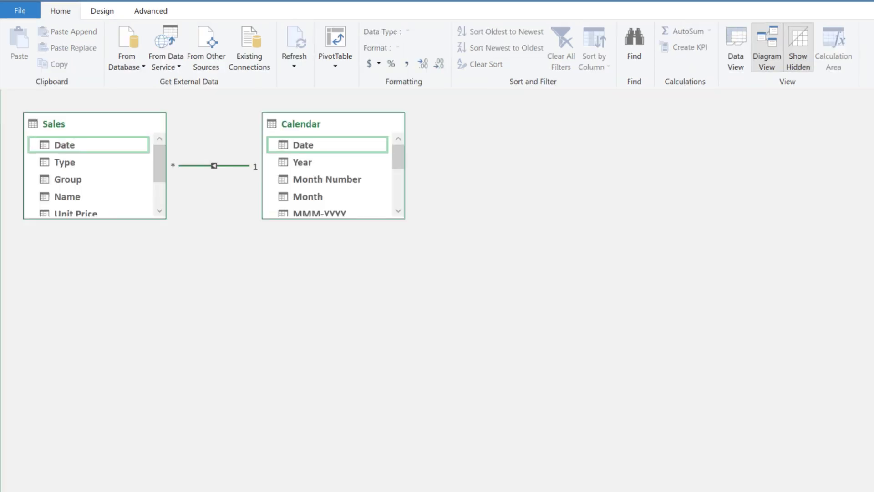
left_click(736, 45)
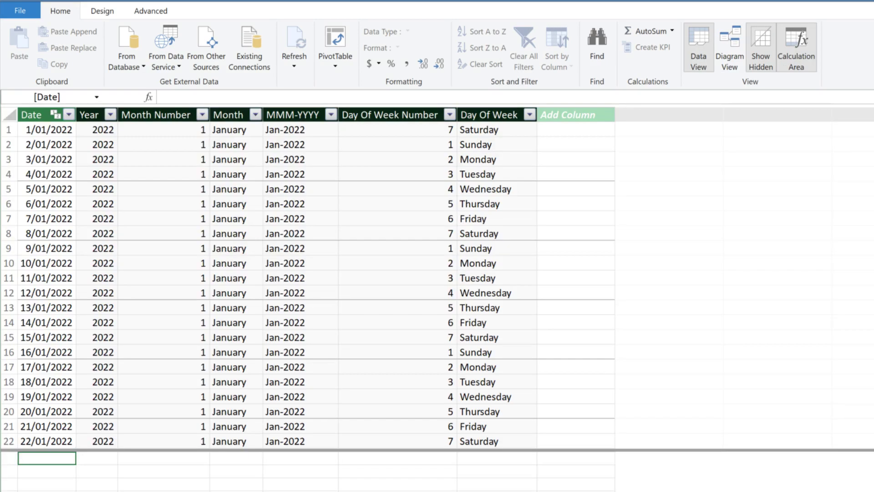
Add the measure _sales:= SUMX(Sales, [Sales]) to the Sales table's calculation area
key("ctrl+Page_Up")
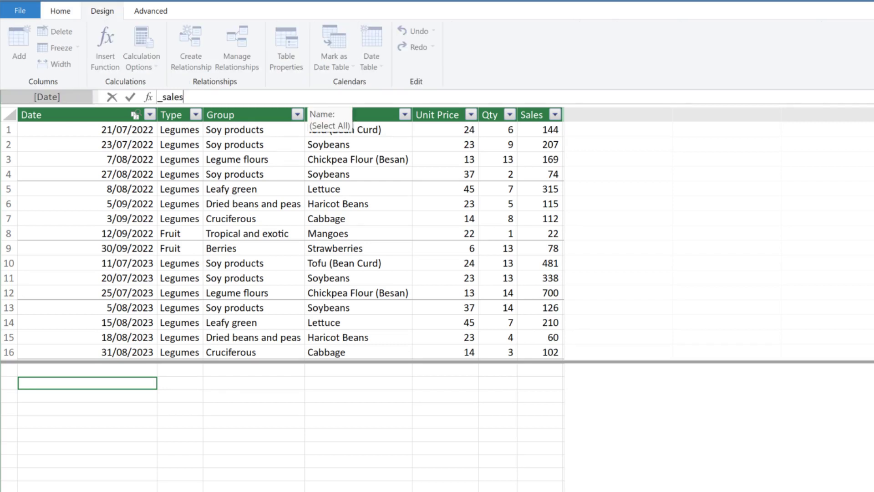
type(":= SUMX(Sales")
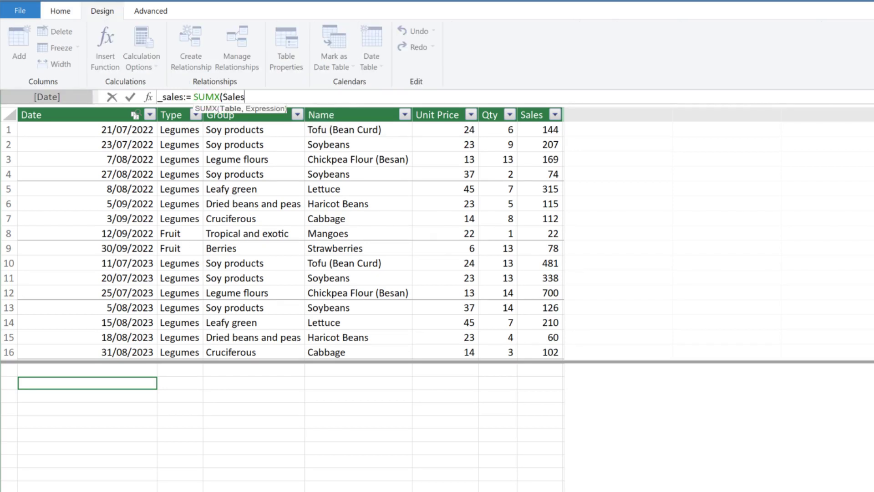
type(", [Sales])")
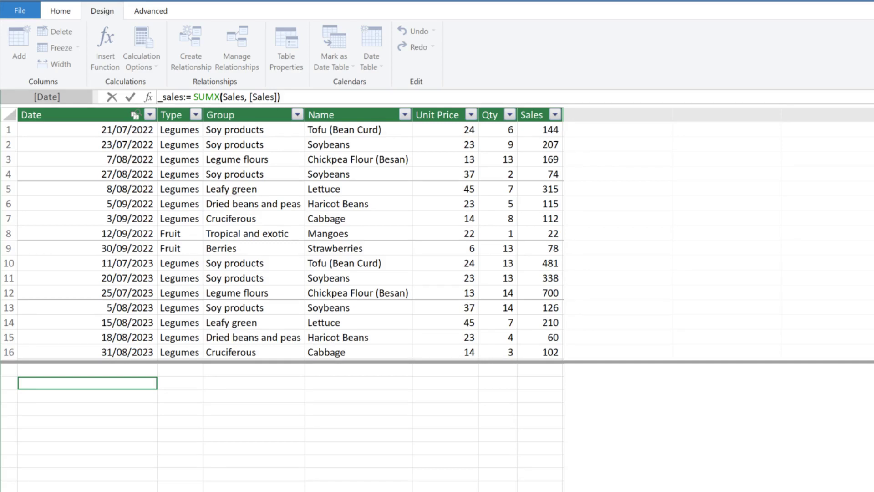
key("Return")
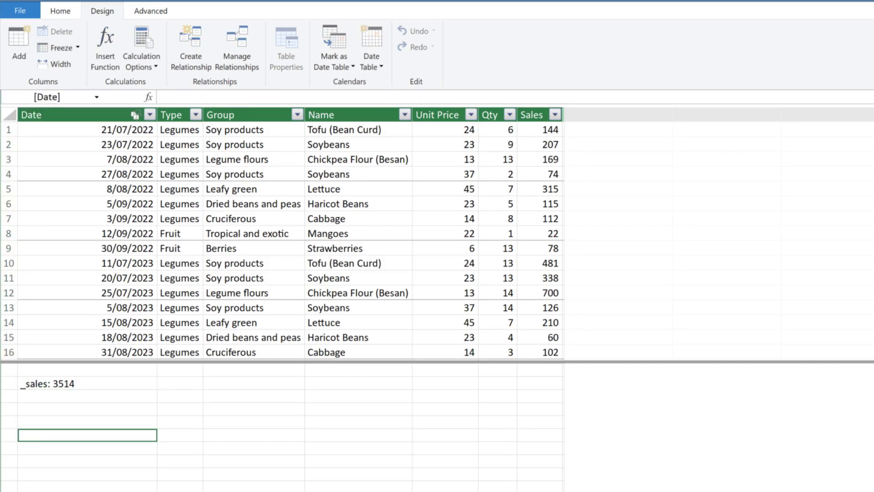
Add the measure DATESYTD:= CALCULATE([_sales], DATESYTD(Sales[Date])) below the _sales measure
type("DATESYTD:= CALCULATE(")
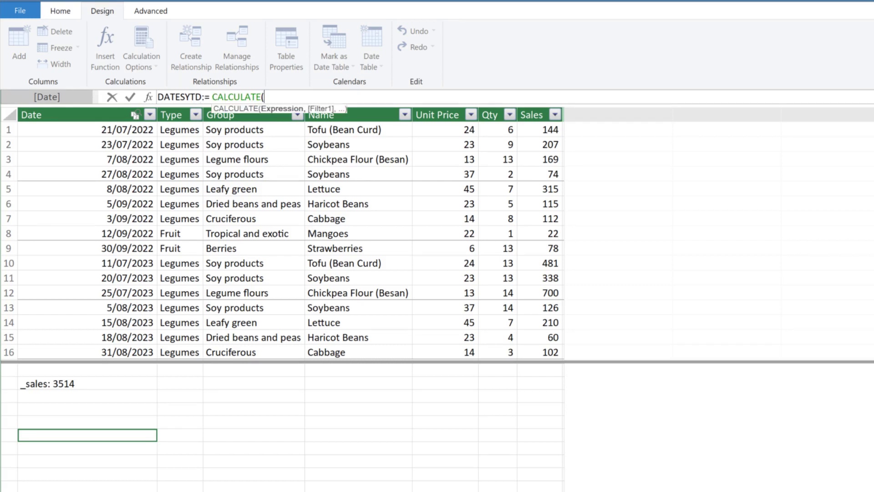
left_click(87, 383)
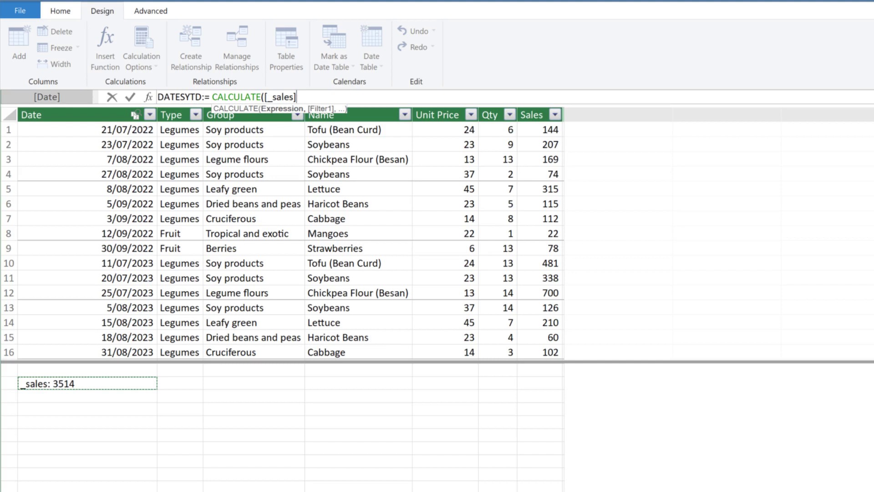
type(", DATESYTD(")
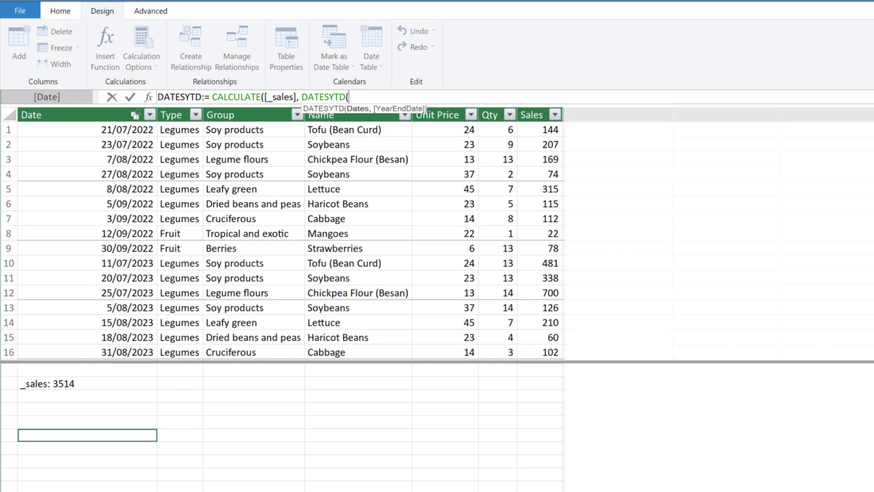
type("Sales[Date]")
type("))")
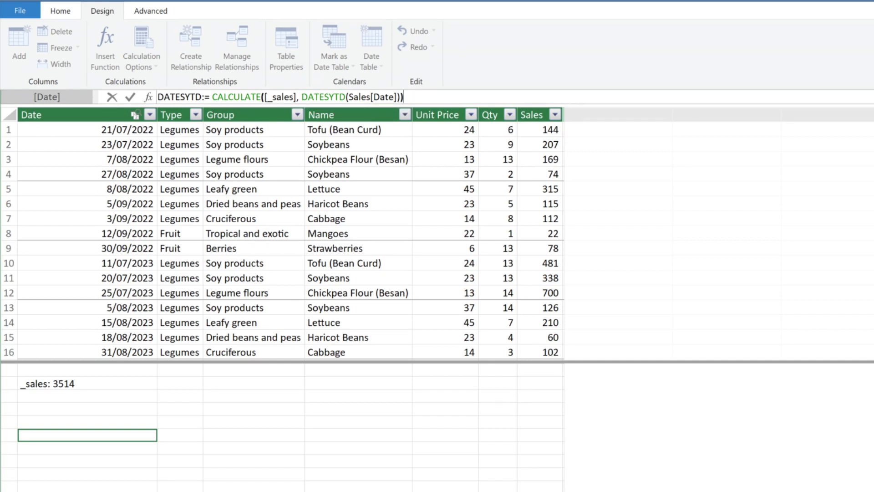
key("Return")
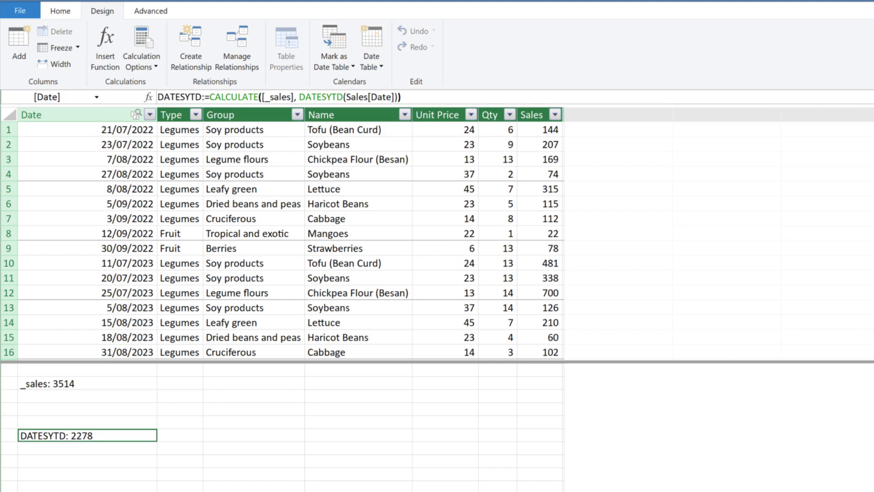
Add the measure TOTALYTD:= TOTALYTD([_sales], 'Calendar'[Date], "30/6") directly below the DATESYTD measure
left_click(87, 449)
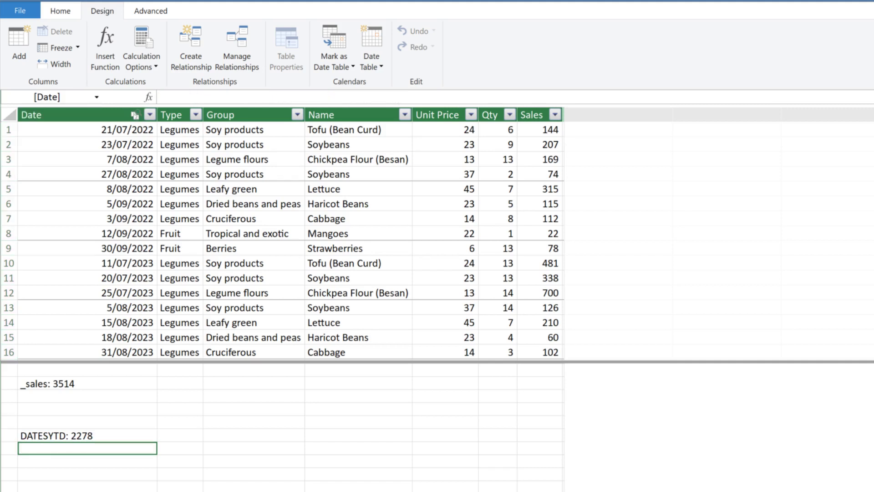
type("TOTALYTD")
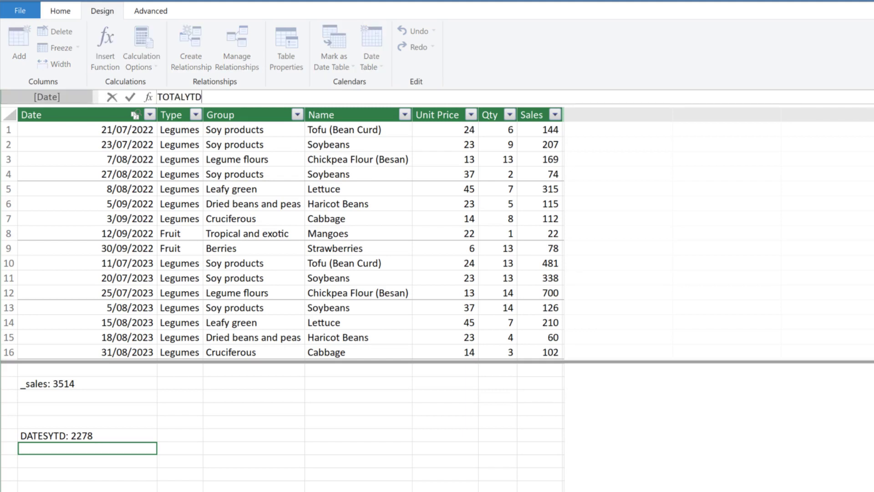
type(":= TOTALYTD(")
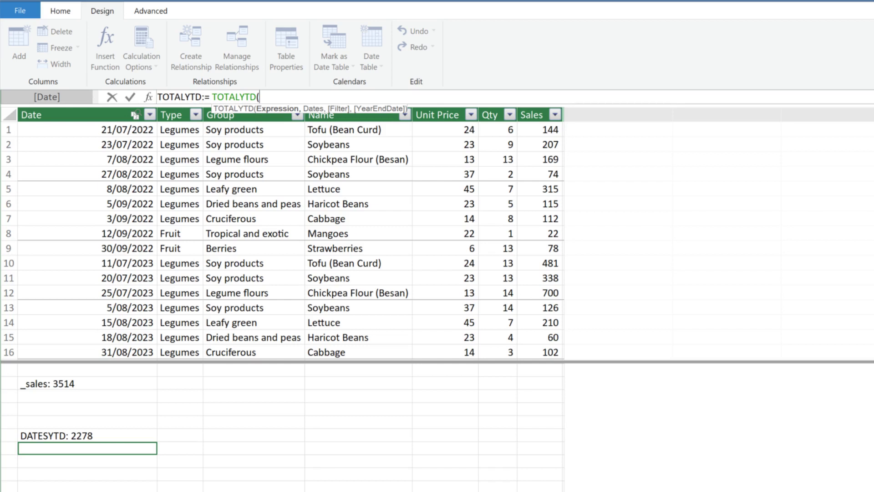
left_click(87, 384)
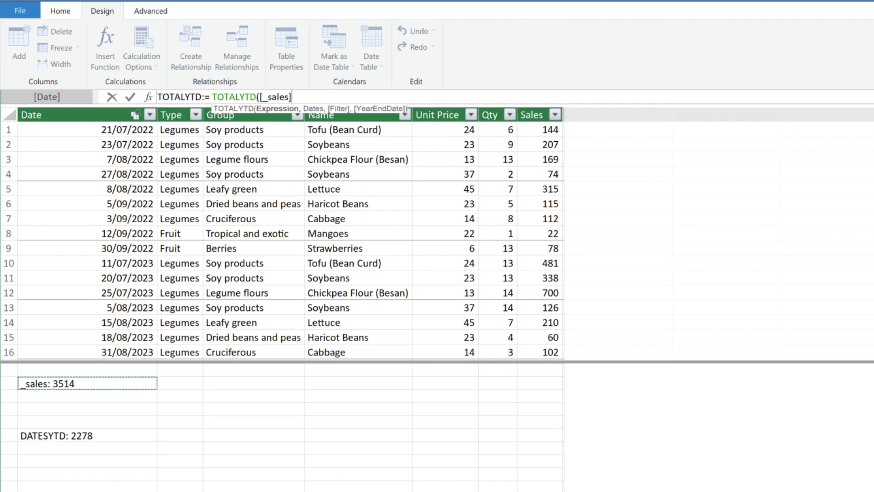
type(",")
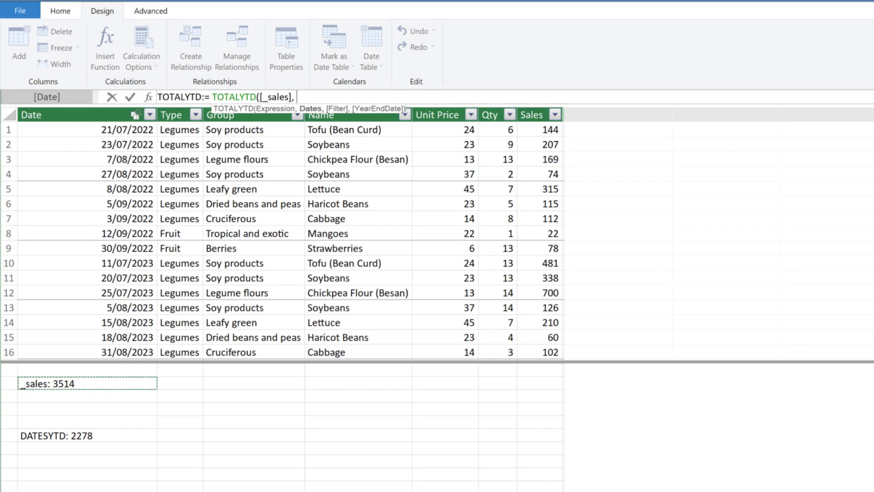
type("'Calendar'[Date]")
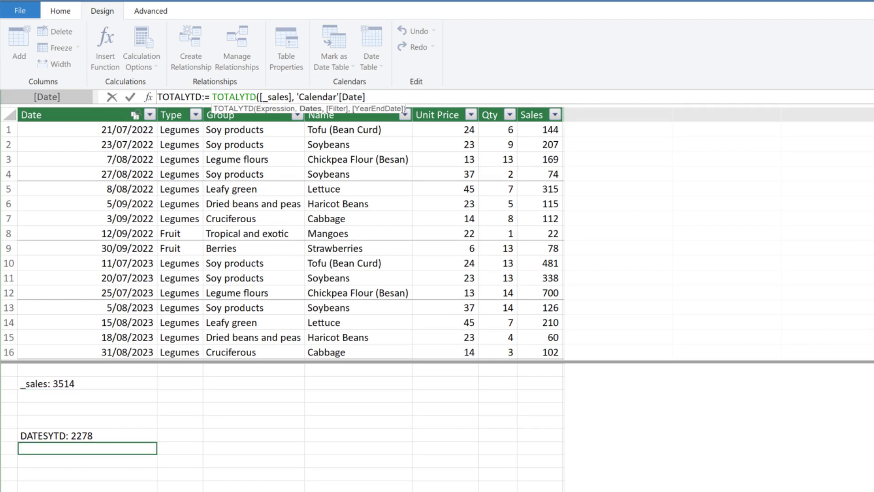
type(",")
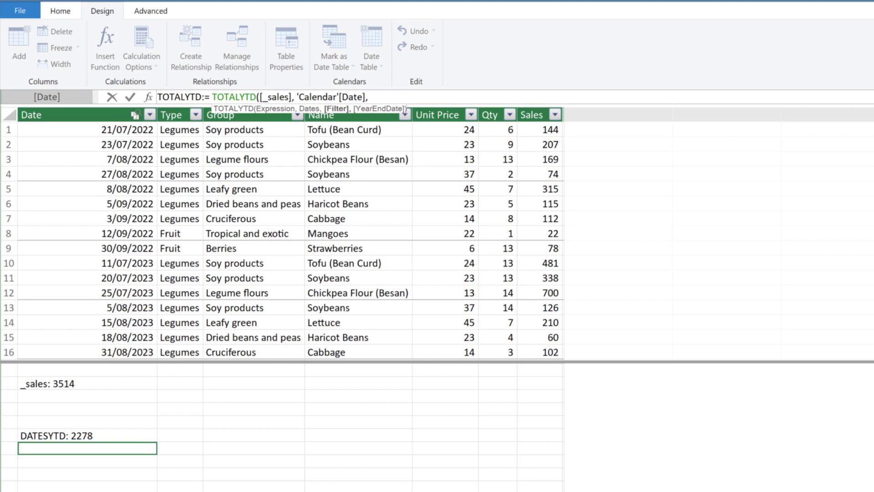
type(" \"30/6\")")
key("Return")
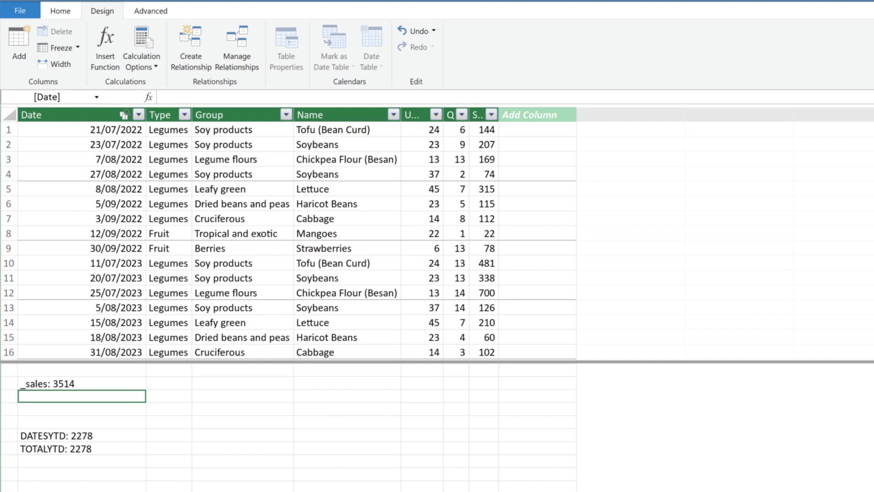
Add the measure _today:= TODAY() directly below the _sales measure
type("_today")
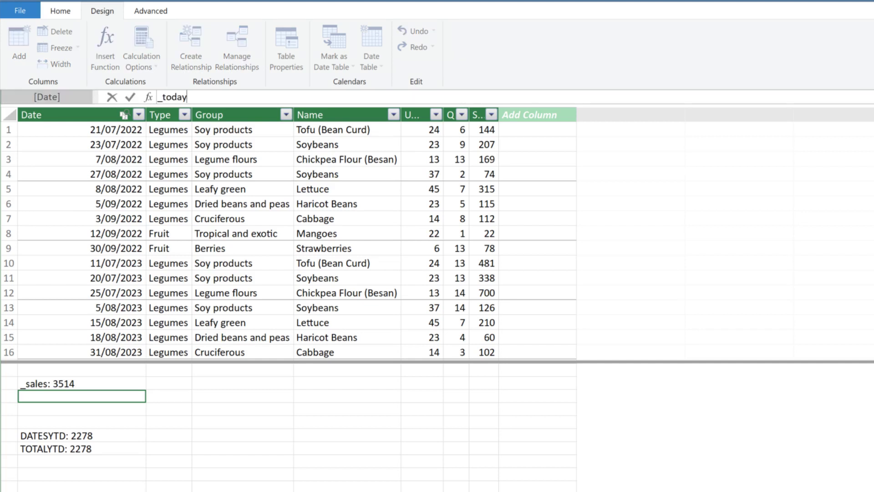
type(":= TODAY()")
key("Return")
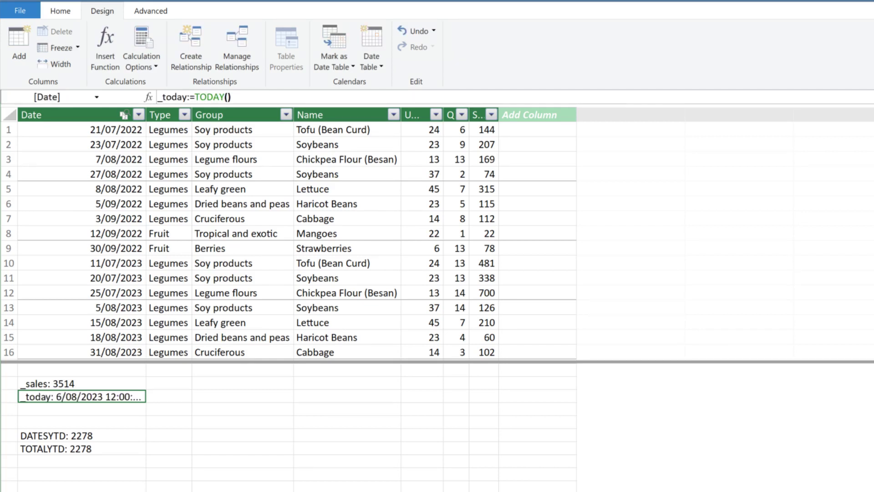
Add the measure _month:= MONTH([_today]) under the Group column, in the same row as _today
left_click(242, 397)
type("_month")
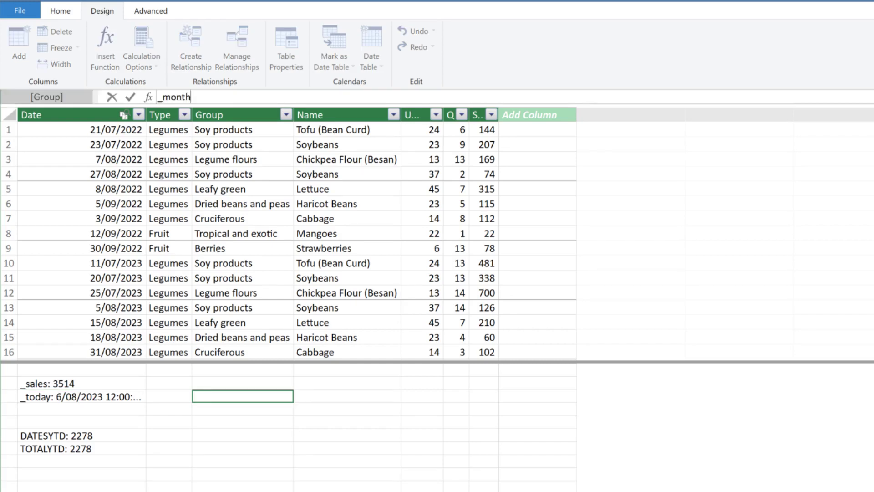
type(":= MONTH(")
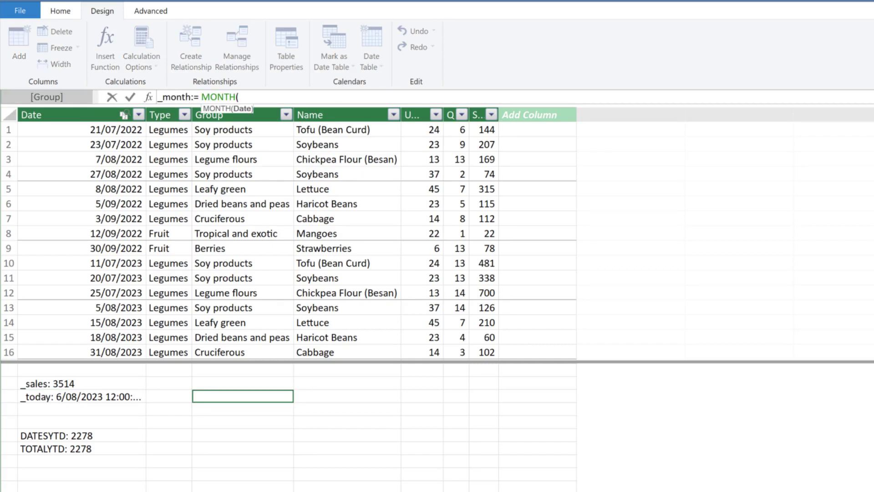
left_click(81, 396)
type(")")
key("Return")
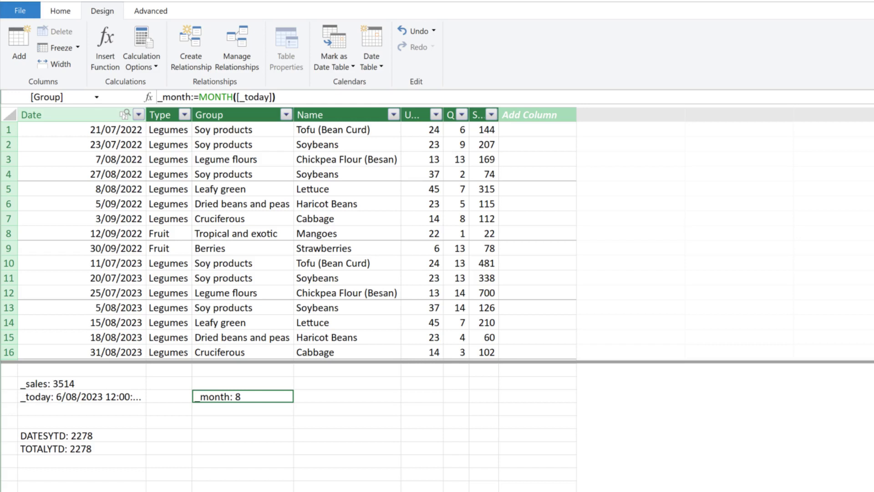
Add the measure _day:= DAY([_today]) directly below the _month measure
left_click(243, 409)
type("_day")
type(":=")
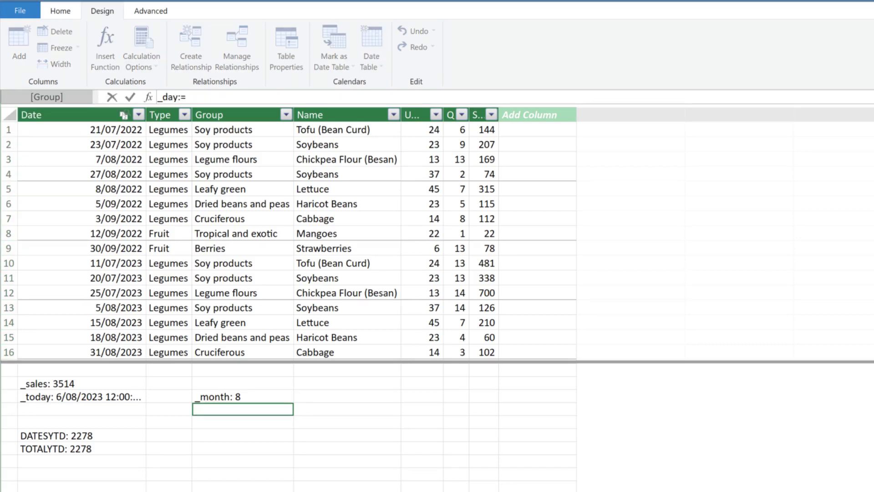
type(" DAY([_today])")
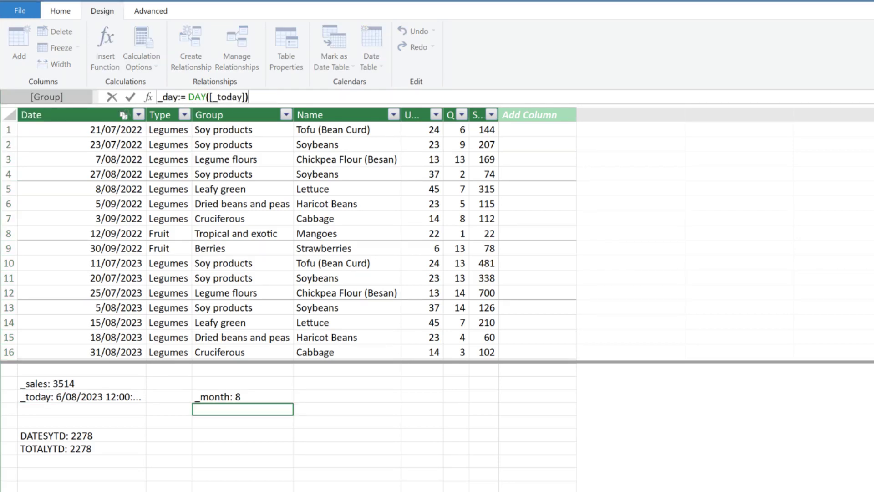
key("Return")
Add the measure _year:= YEAR([_today]) directly below the _day measure
left_click(242, 422)
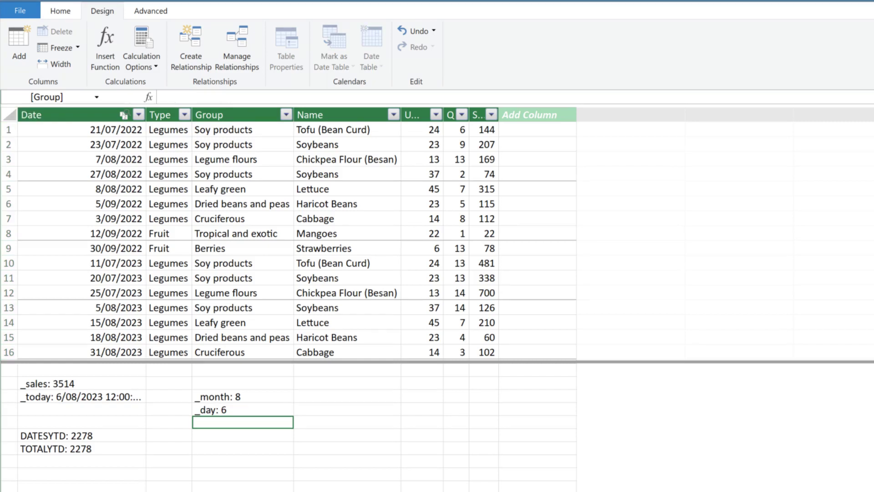
type("_year:= YEAR(")
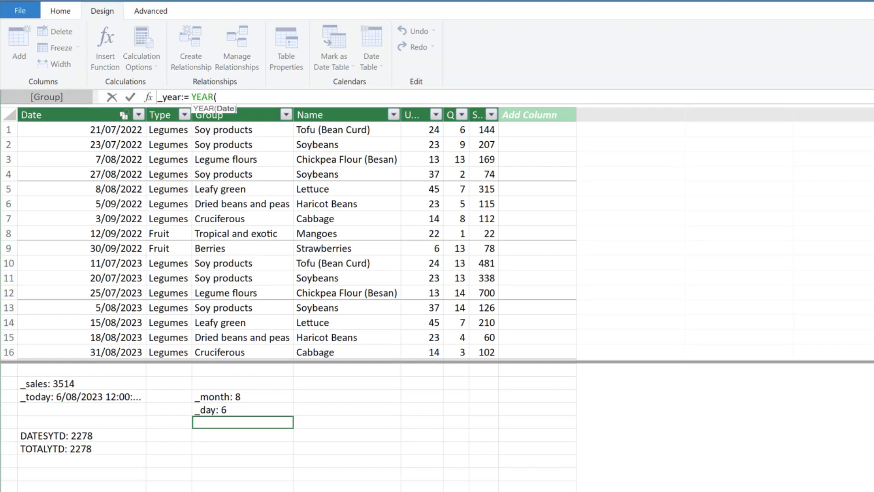
left_click(81, 397)
type(")")
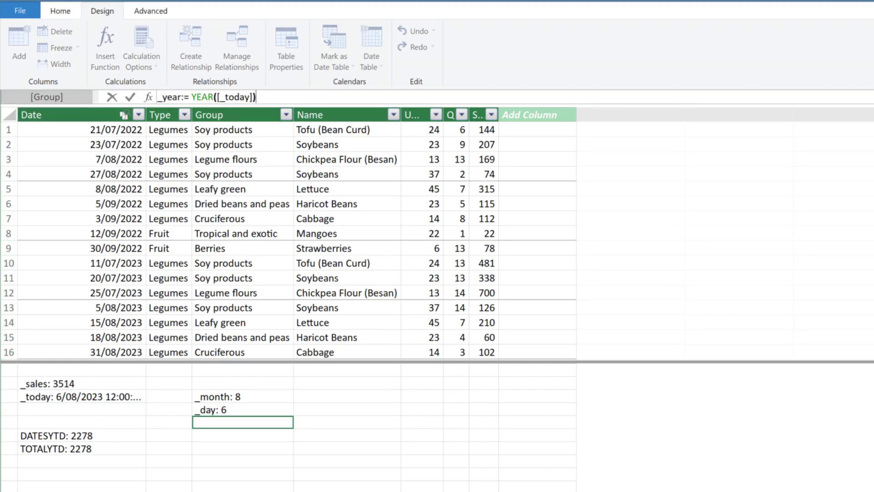
key("Return")
Two rows below TOTALYTD, add the measure PREVYEARYTD:= CALCULATE([TOTALYTD], FILTER('Calendar', AND('Calendar'[Month Number] <= [_month], 'Calendar'[Day] <= [_day])))
left_click(82, 474)
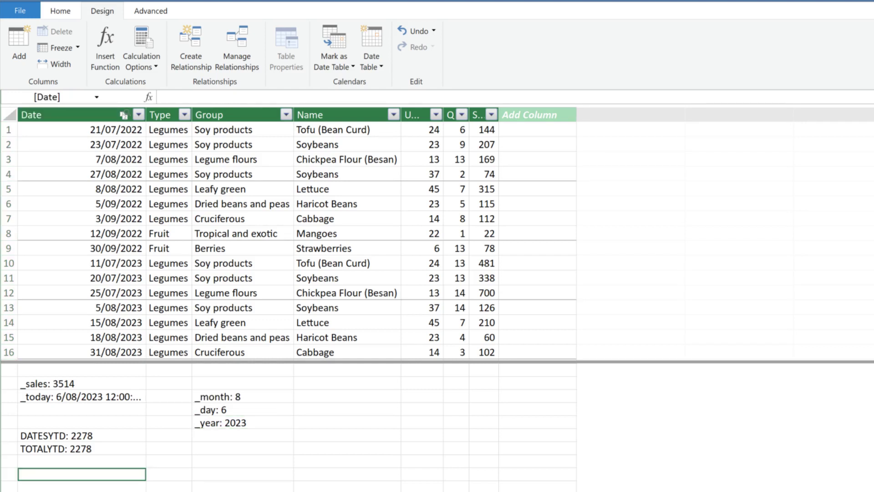
type("PREVYEARYTD:=")
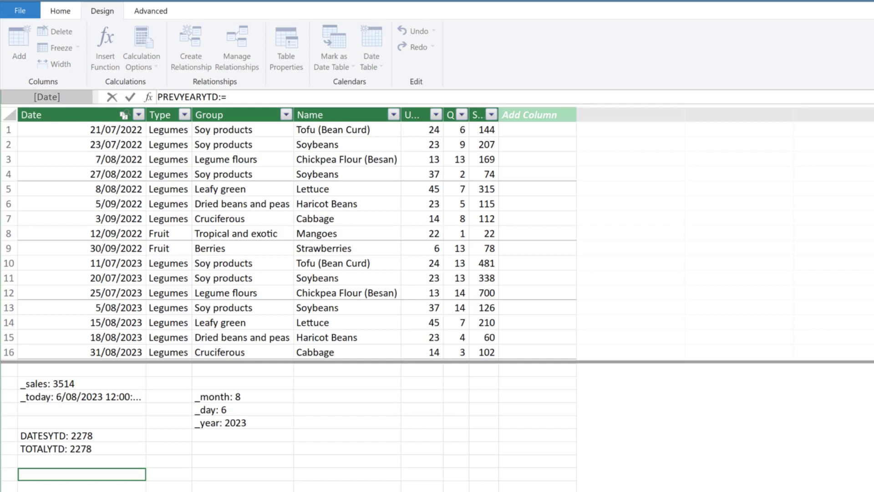
type(" CALCULATE(")
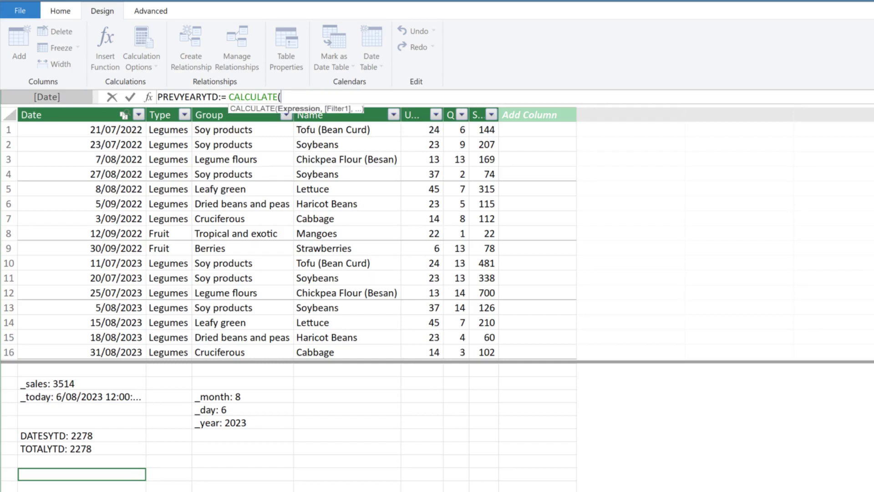
left_click(82, 448)
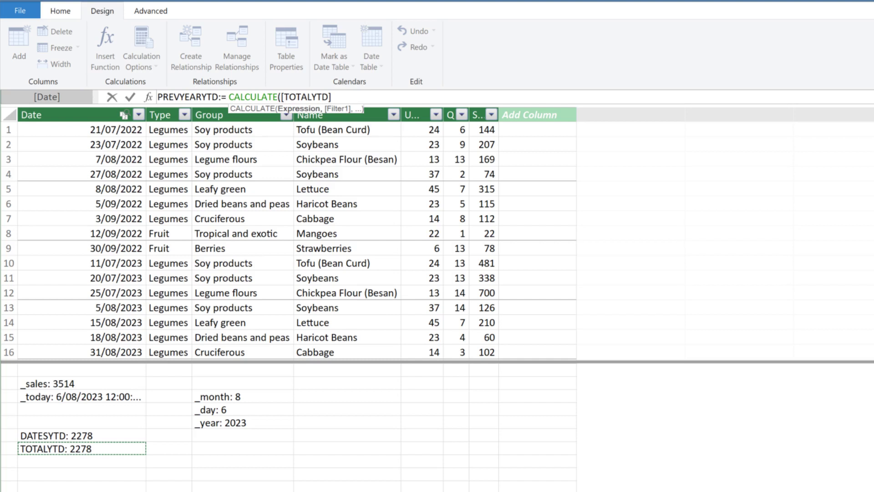
type(", FILTER(")
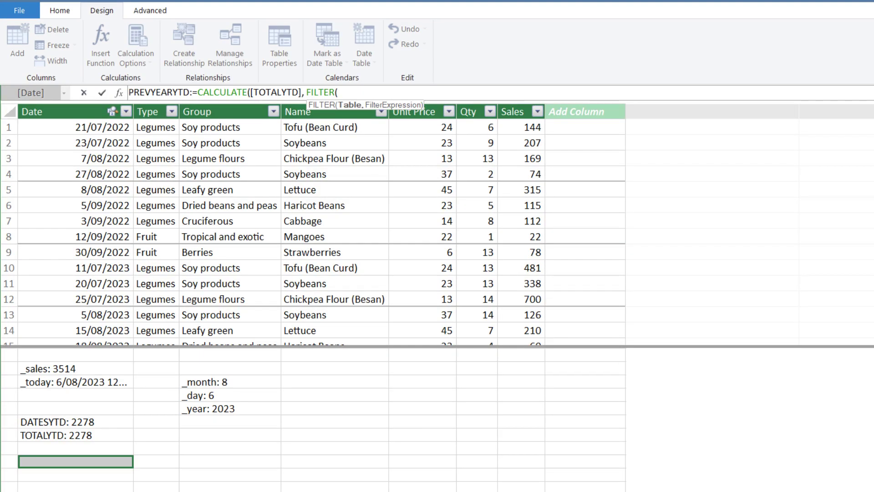
type(" 'Calendar', AND(")
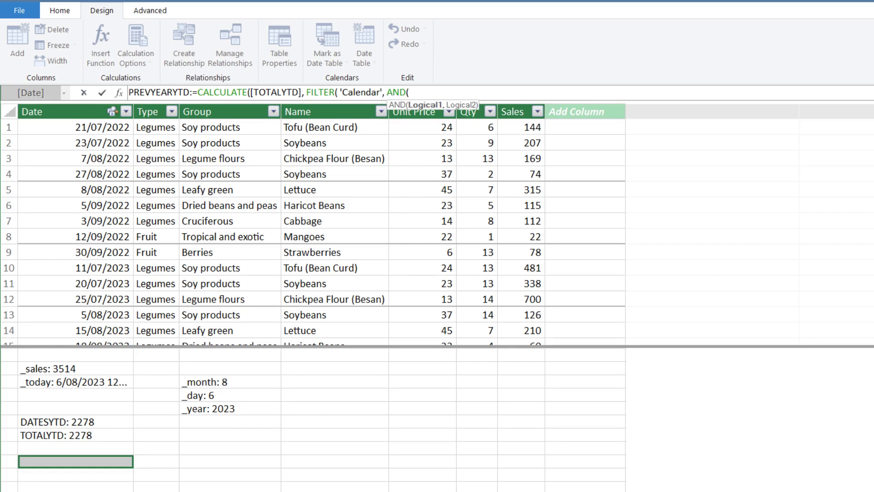
type("'Calendar'[Month Number] <=")
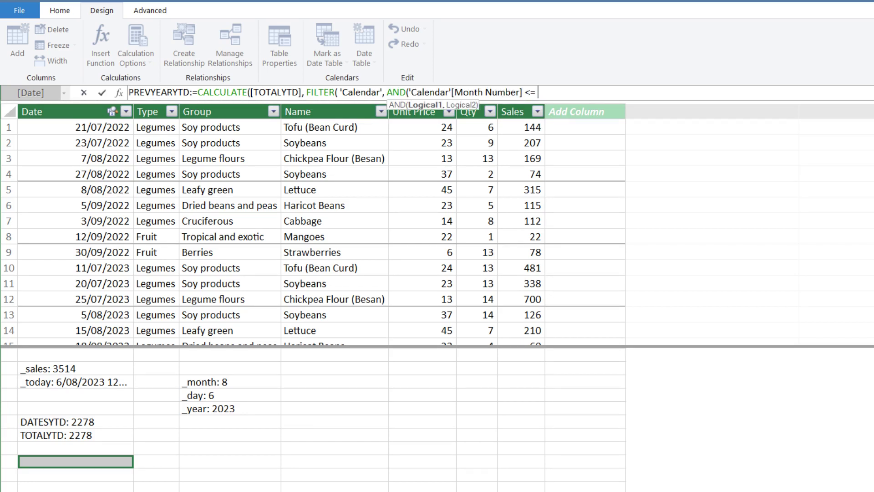
left_click(255, 385)
type(", 'Calendar'[Day]")
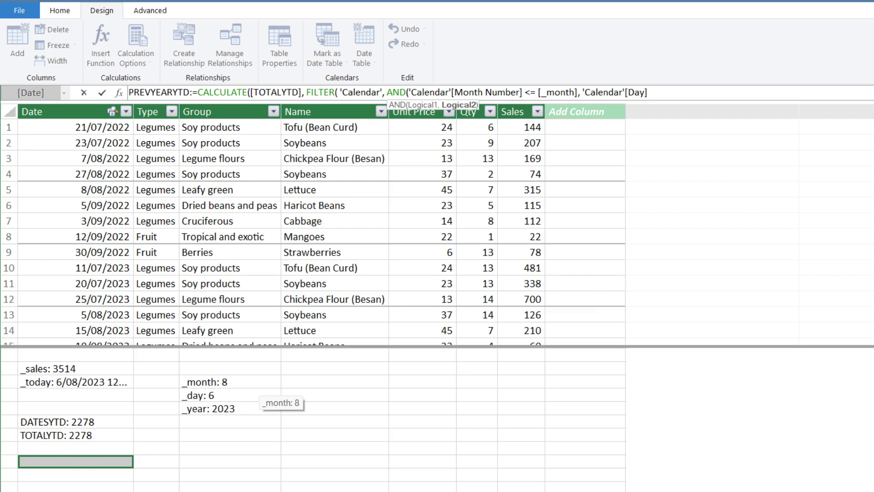
type(" <=")
left_click(255, 395)
type(") )")
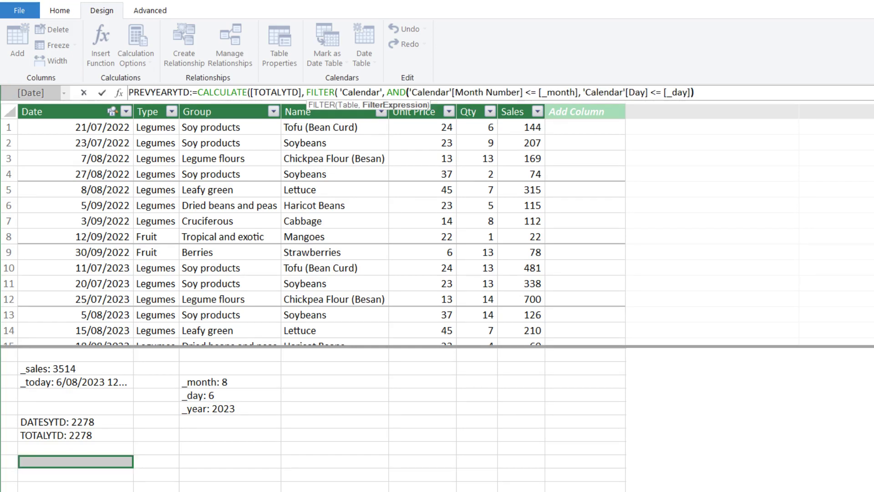
key("Return")
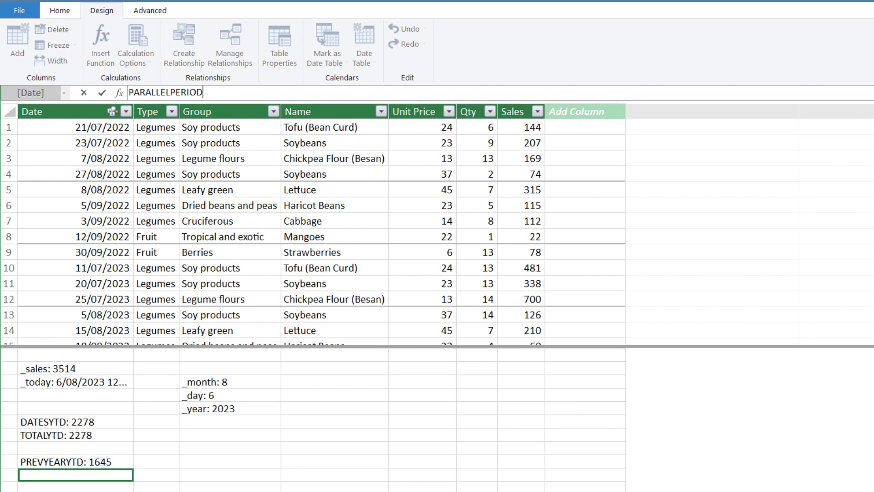
Directly below PREVYEARYTD, complete the measure PARALLELPERIOD:= TOTALYTD([_sales], PARALLELPERIOD('Calendar'[Date], -1, YEAR))
type(":= TOTALYTD(")
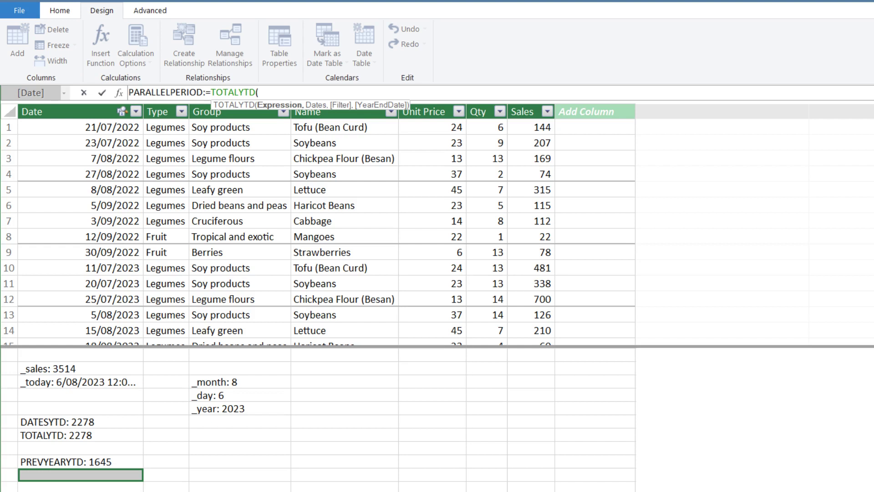
left_click(80, 368)
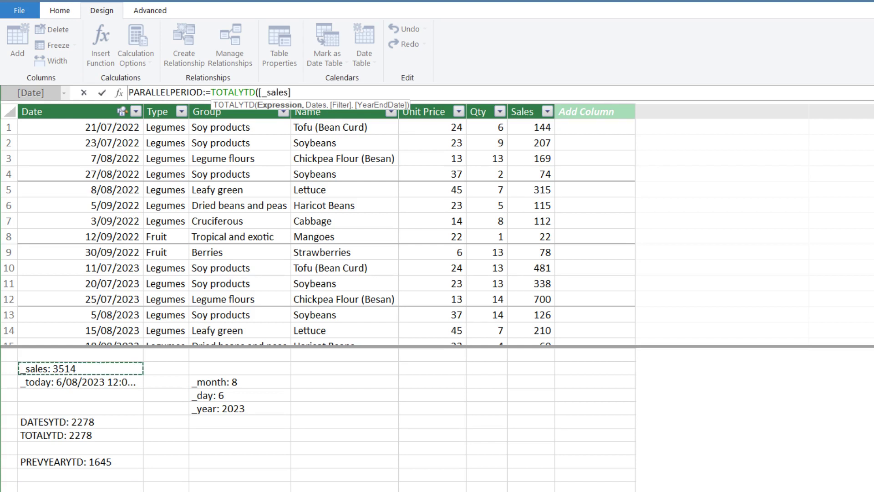
type(", PARALLELPERIOD(")
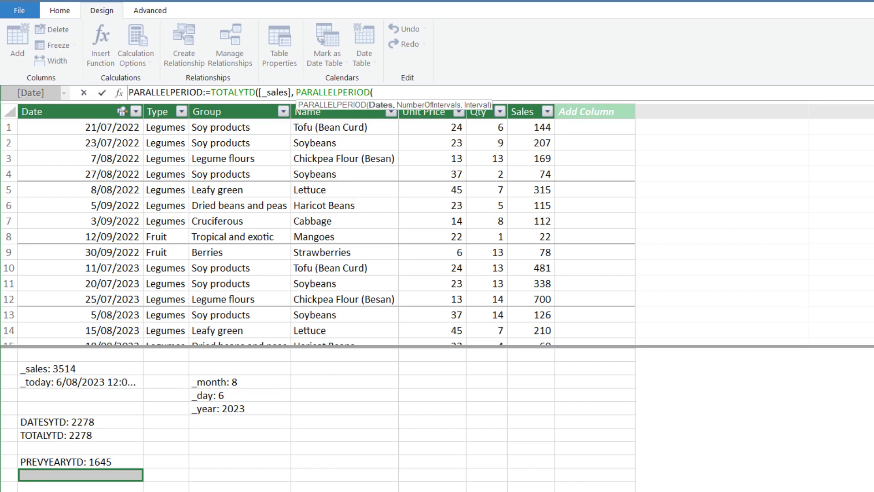
type("'Calendar'[Date]")
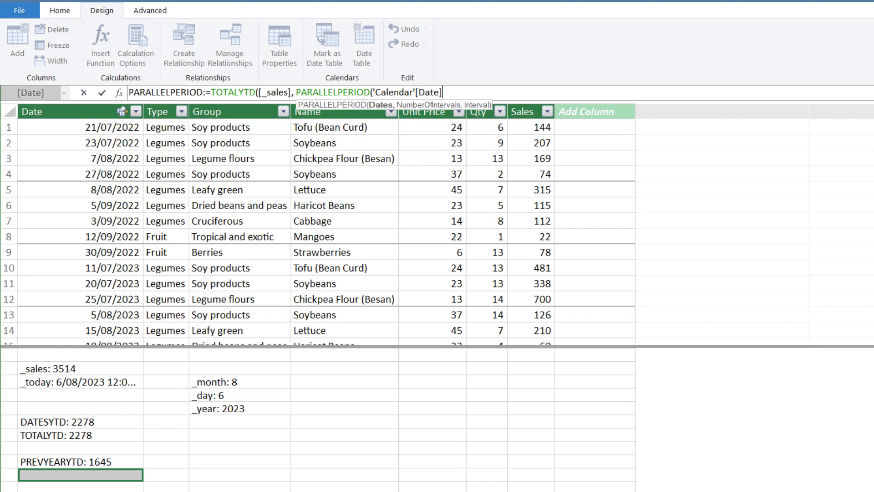
type(", -1")
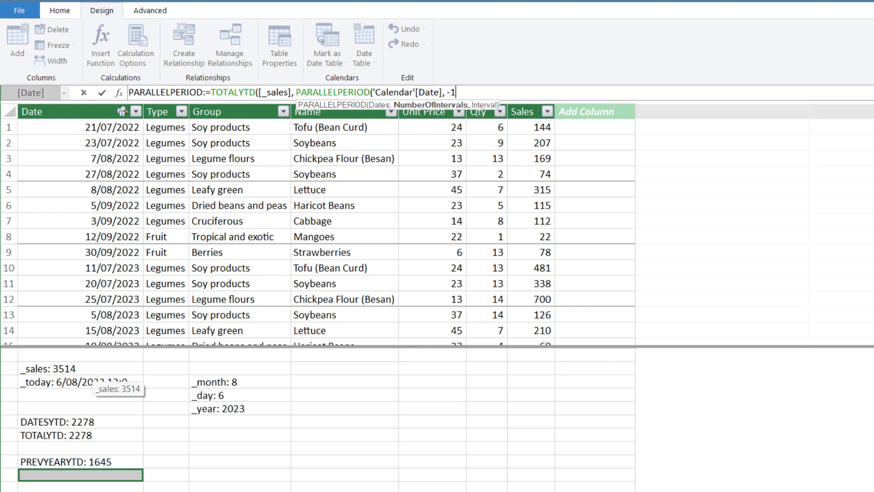
type(", YEAR")
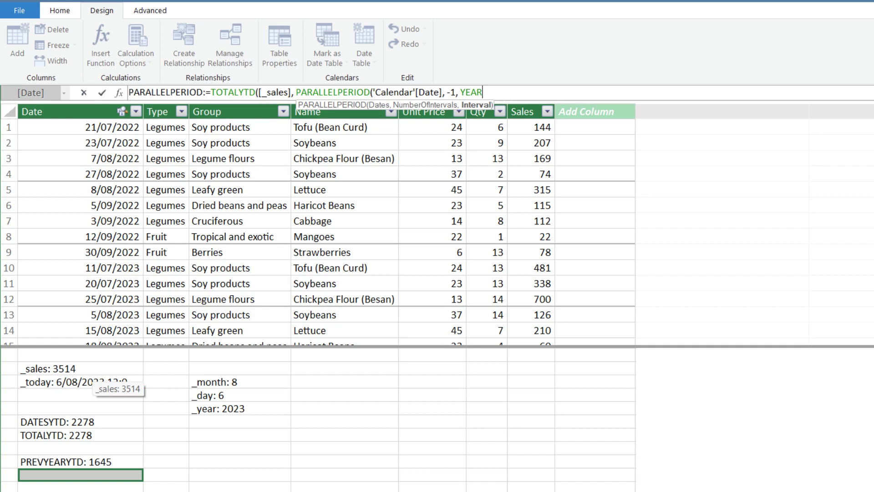
type(") )")
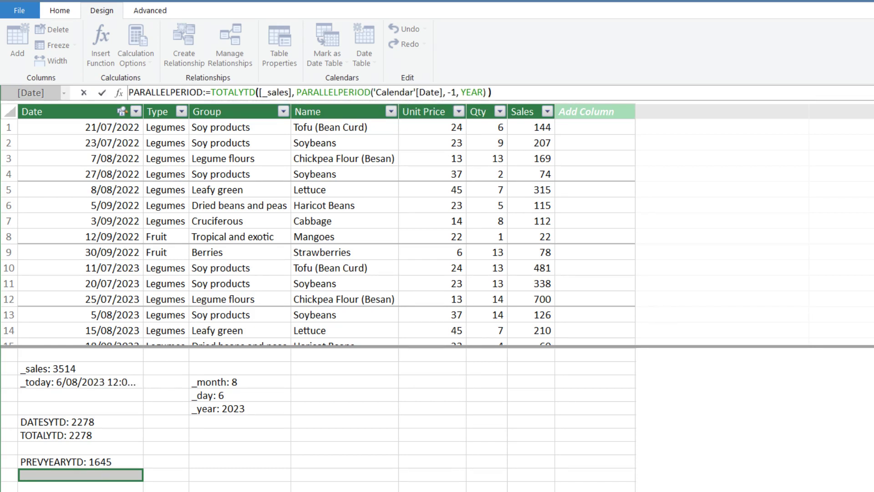
key("Return")
Directly below PARALLELPERIOD, add the measure SAMEPERIODLASTYEAR:= TOTALYTD([_sales], SAMEPERIODLASTYEAR('Calendar'[Date]))
left_click(81, 487)
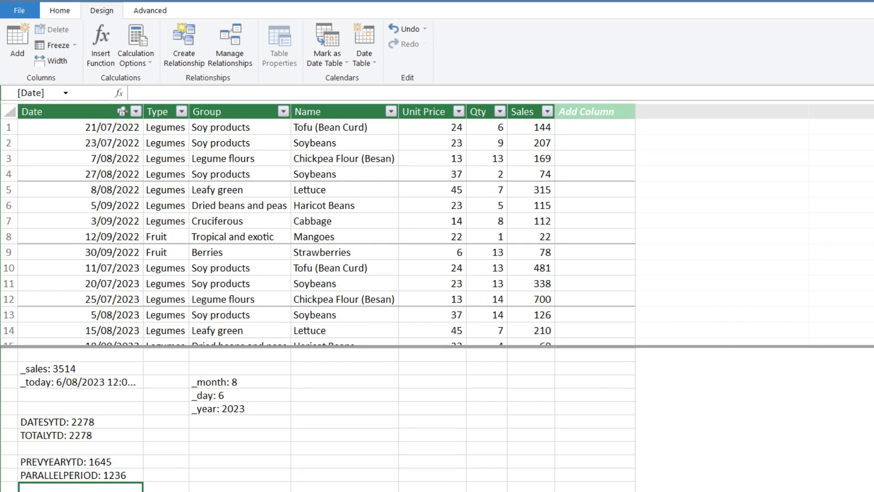
type("SAMEPERIODLASTYEAR")
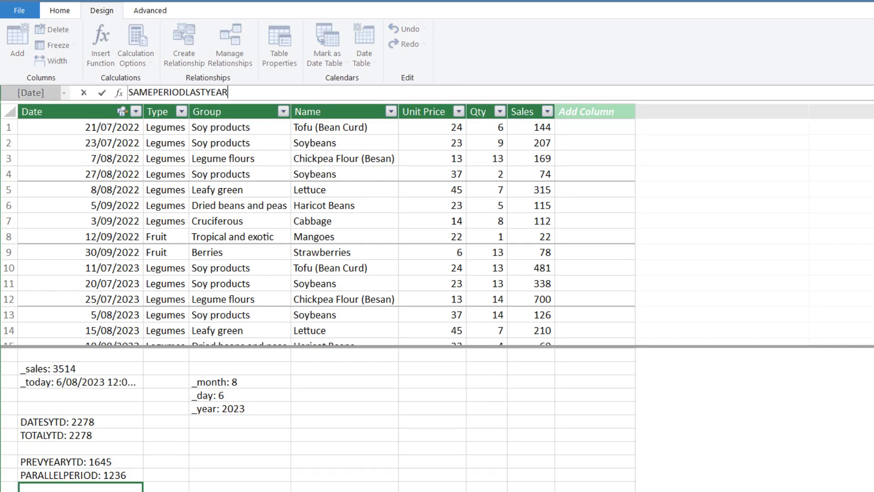
type(":= TOTALYTD(")
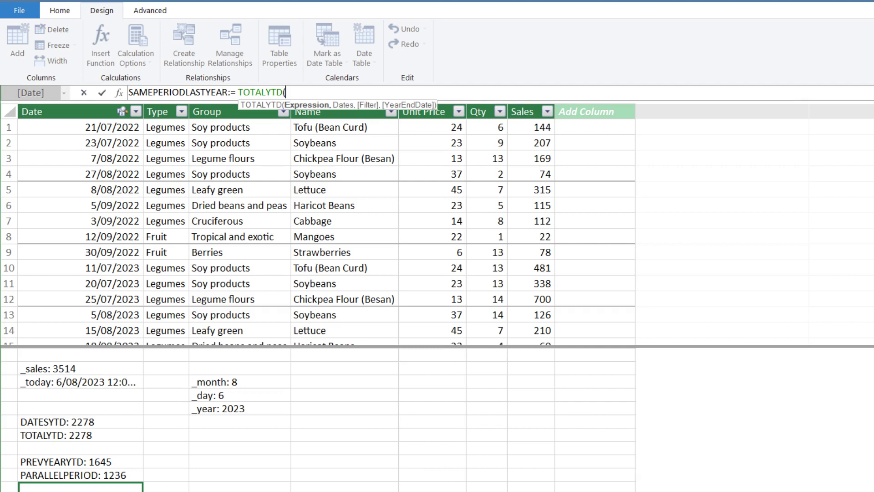
left_click(80, 368)
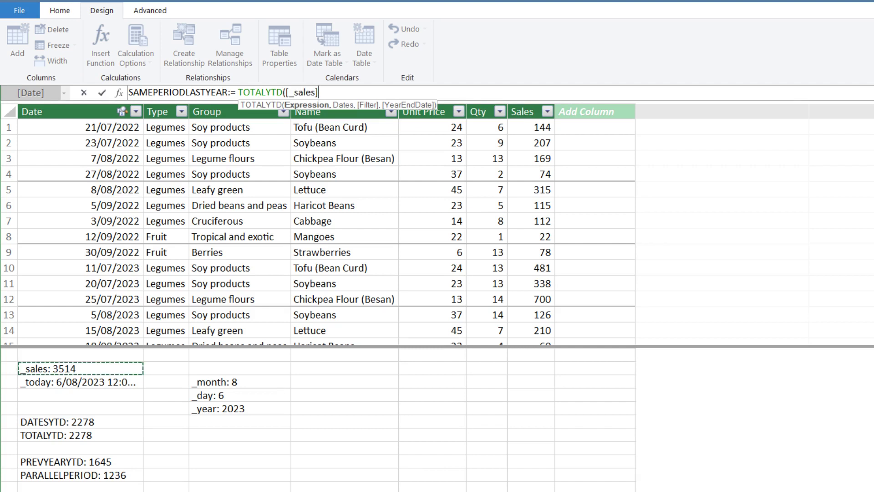
type(", ")
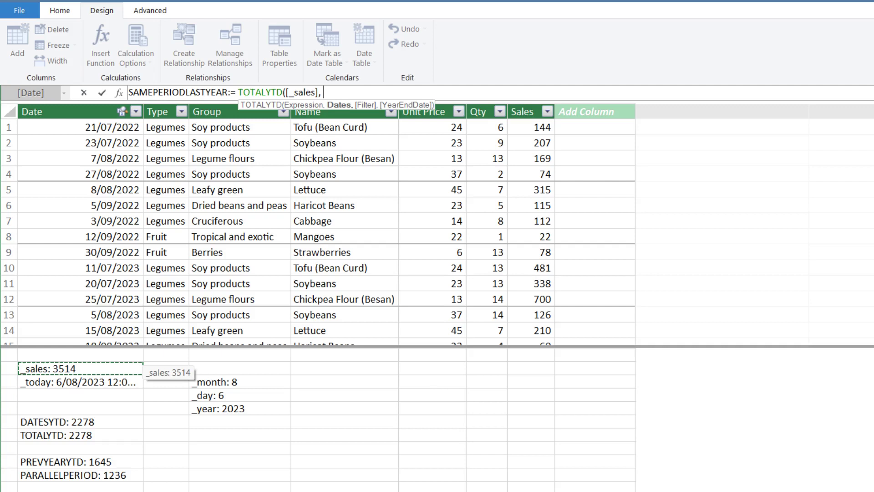
type("SAMEPERIODLASTYEAR(")
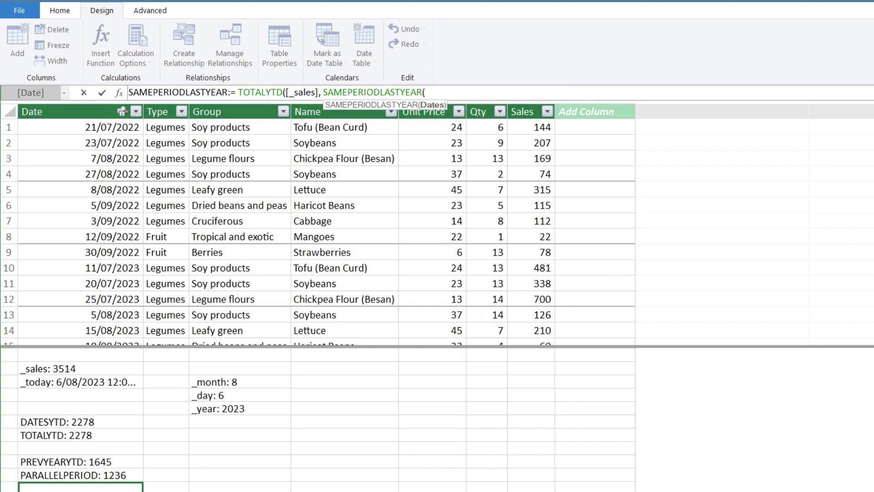
type("'Calendar'[Date]) ")
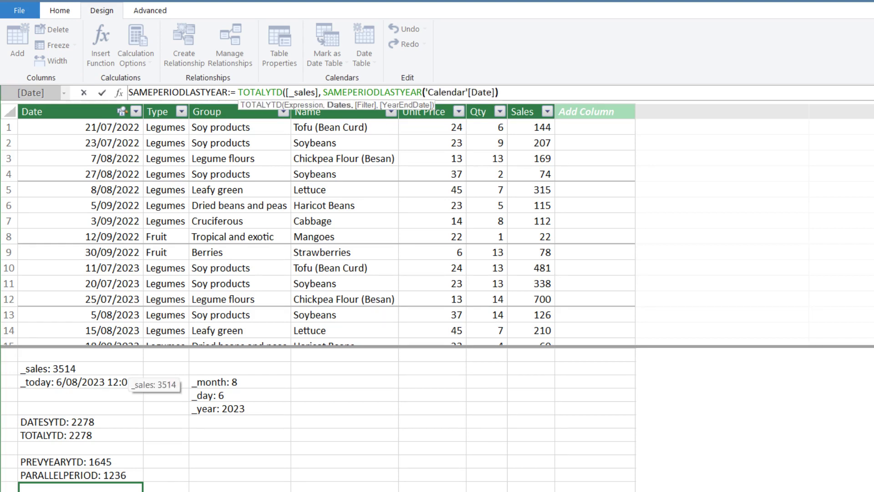
type(")")
key("Return")
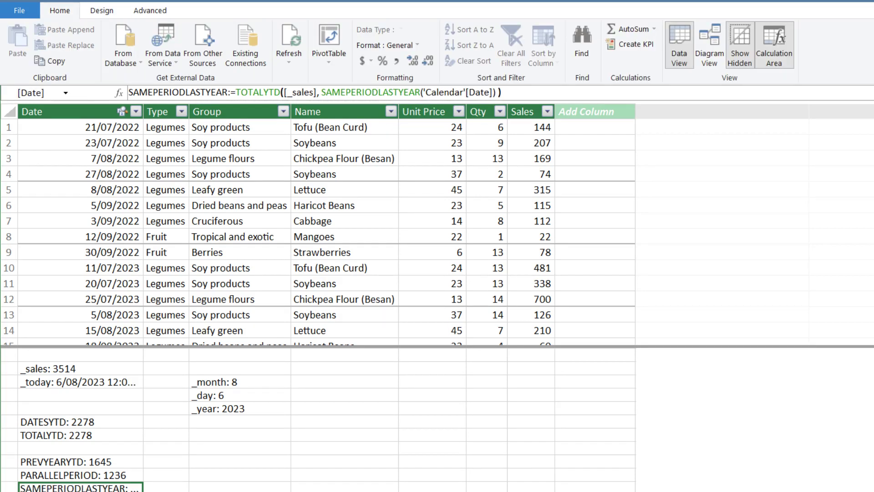
Insert a PivotTable on a new worksheet with the Calendar table's Financial Year and Month fields as rows
left_click(329, 48)
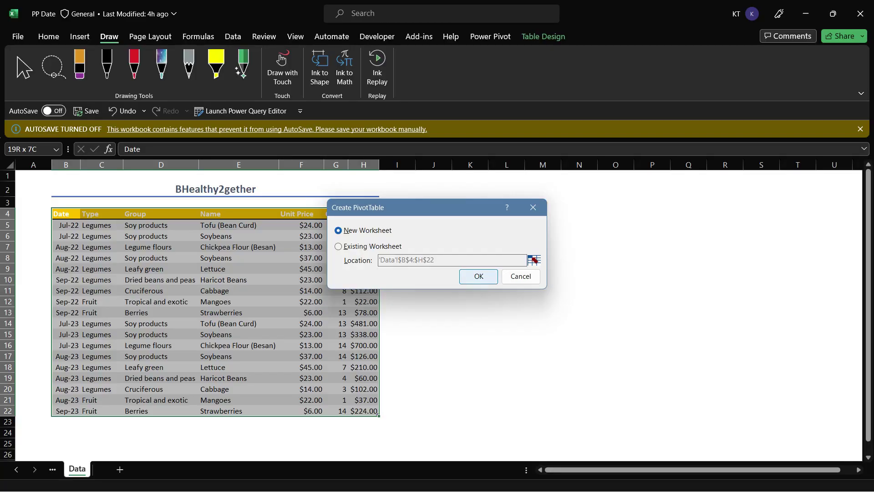
left_click(478, 276)
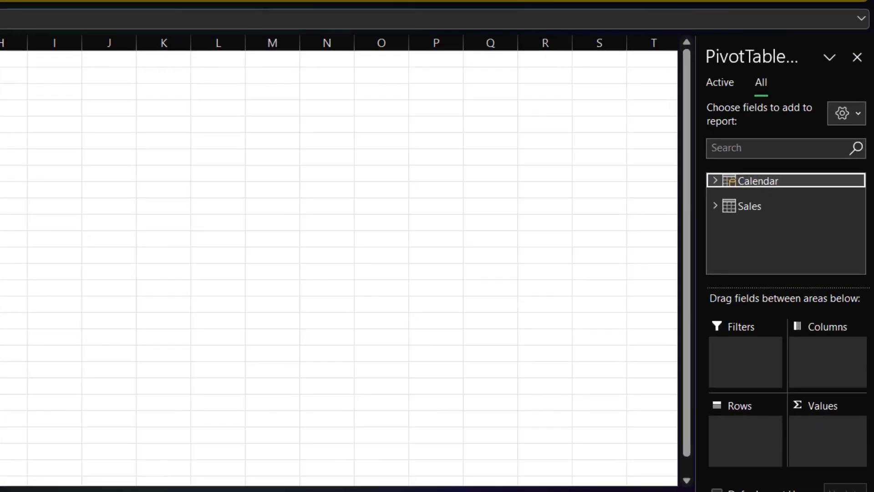
left_click(732, 217)
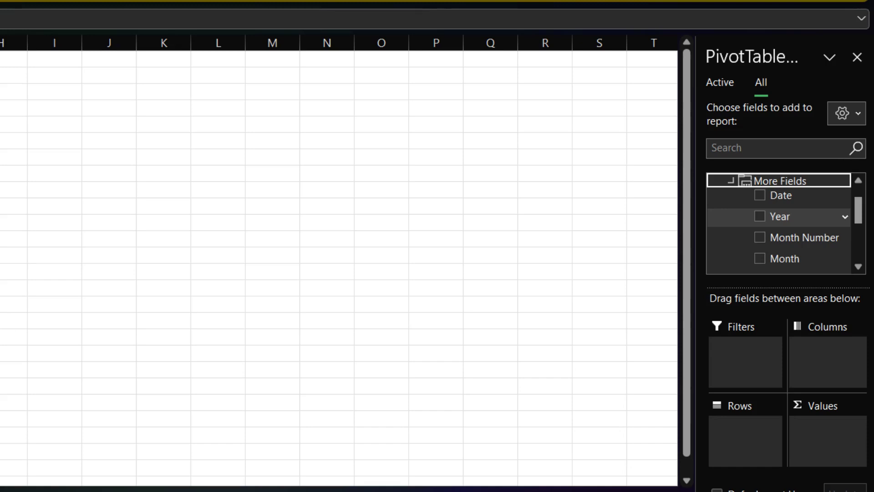
scroll(779, 216, "down", 3)
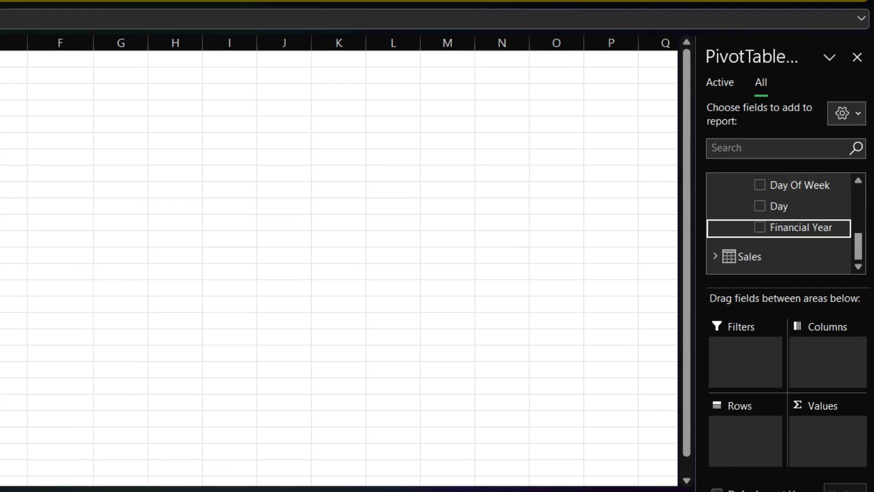
left_click_drag(800, 227, 745, 433)
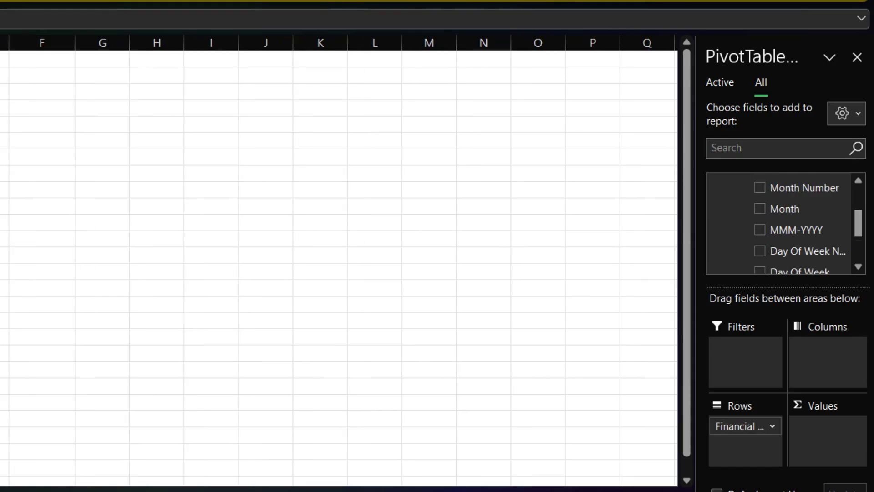
left_click_drag(785, 209, 745, 439)
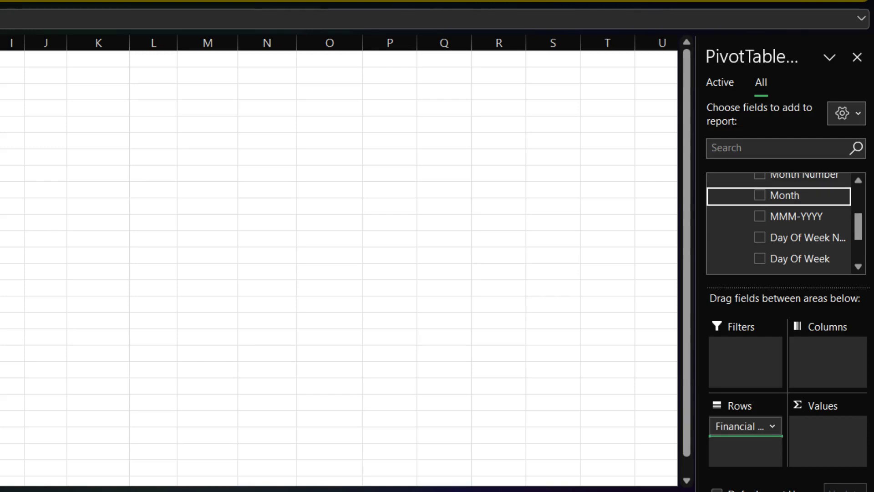
Add Sales, DATESYTD, TOTALYTD, PREVYEARYTD, PARALLELPERIOD and SAMEPERIODLASTYEAR from the Sales table to the PivotTable values
left_click(715, 257)
scroll(779, 223, "down", 2)
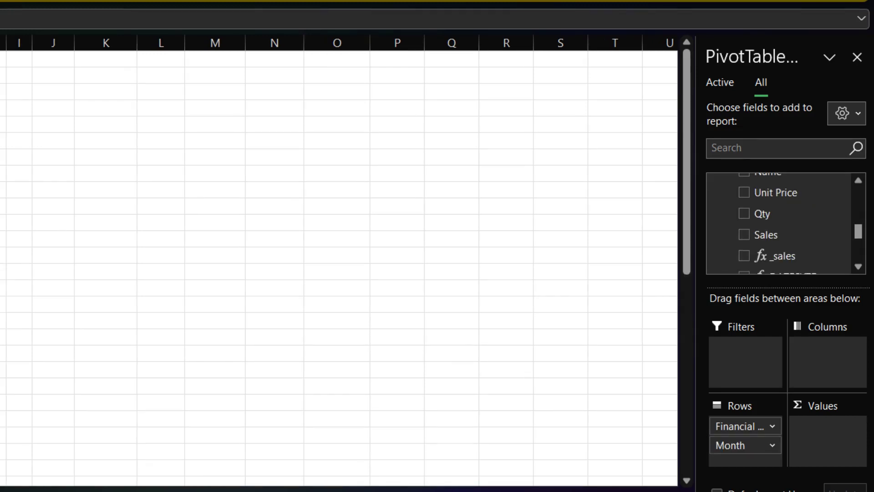
left_click(744, 234)
scroll(745, 234, "down", 1)
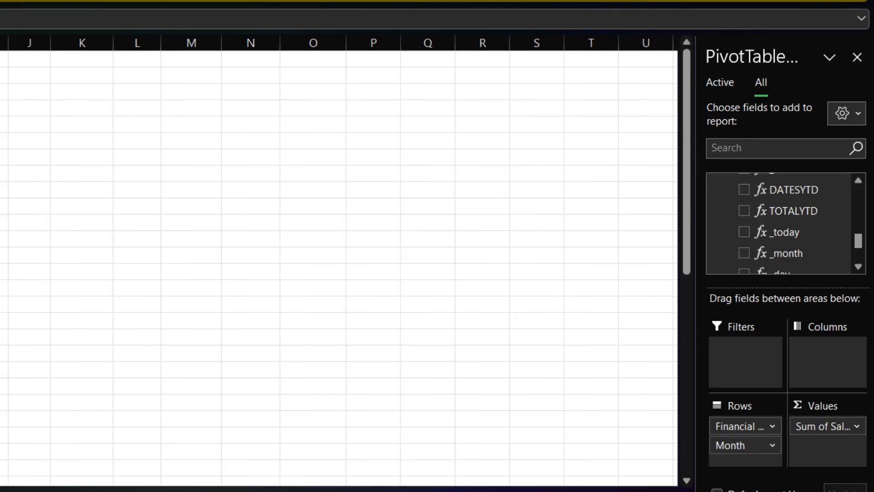
left_click(744, 189)
left_click(744, 210)
scroll(778, 223, "down", 2)
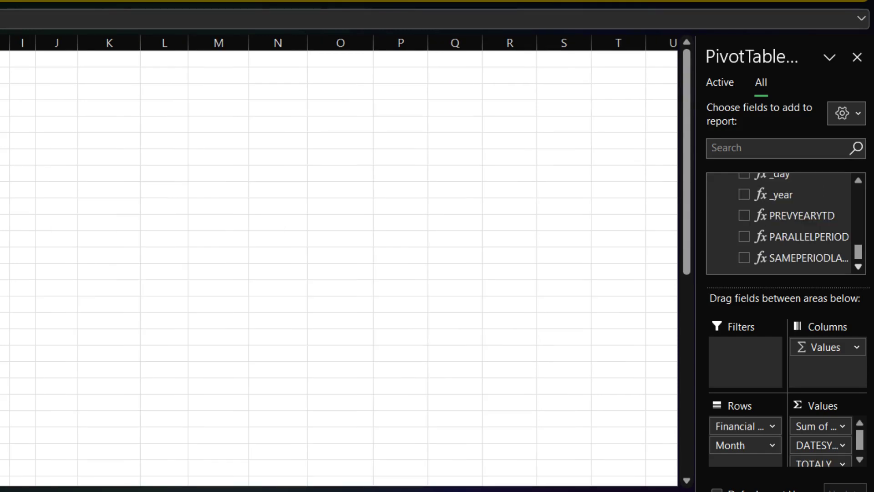
left_click(744, 215)
left_click(744, 236)
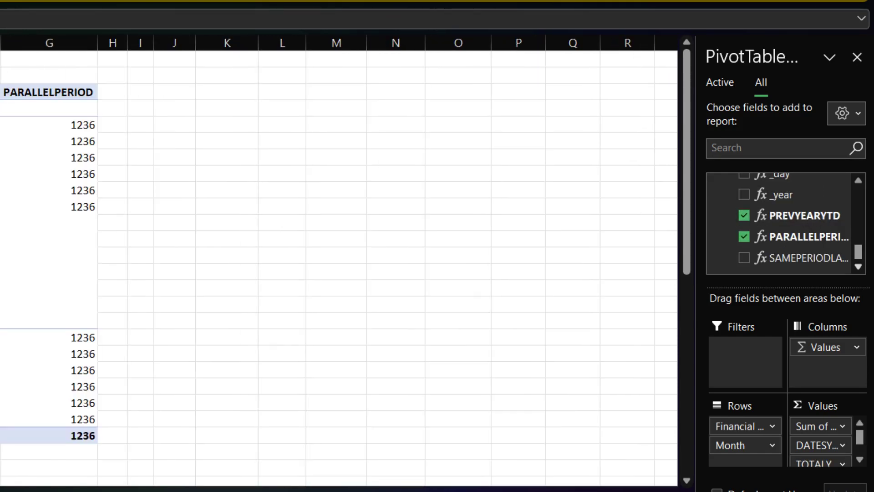
left_click(744, 258)
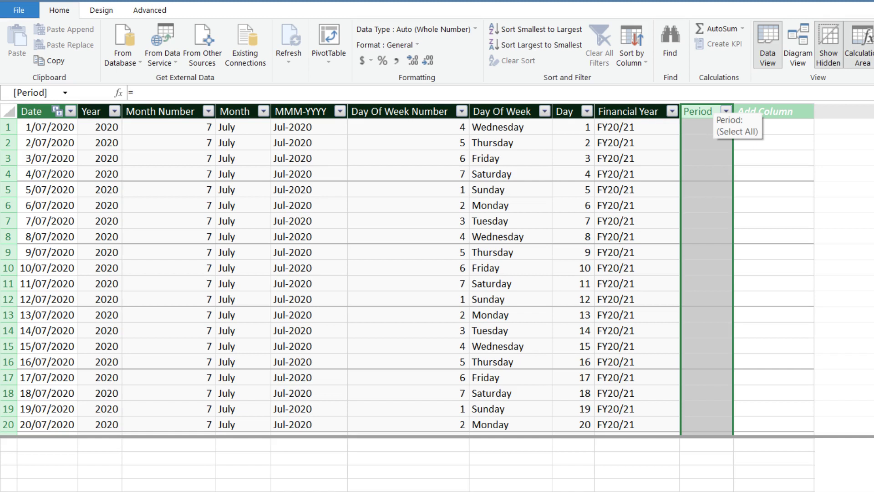
Fill the Calendar table's Period column with =IF('Calendar'[Month Number] < 7, 'Calendar'[Month Number] + 6, 'Calendar'[Month Number] - 6)
left_click(137, 92)
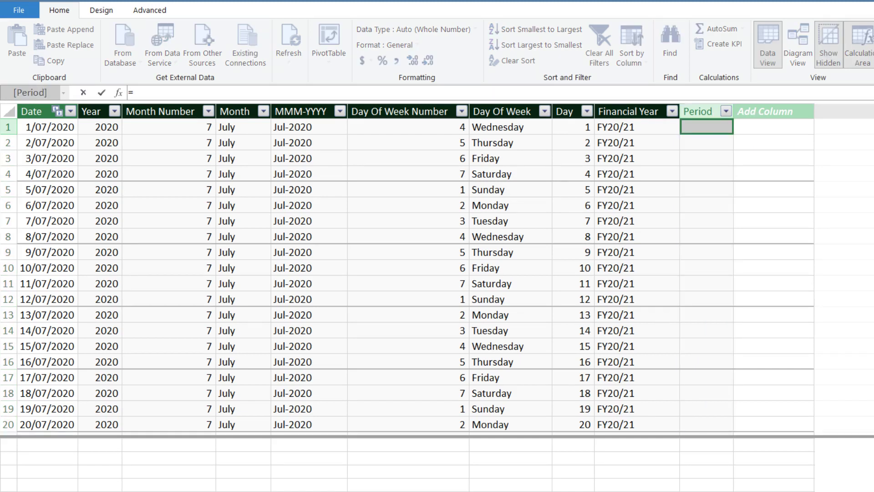
type("IF(")
left_click(168, 127)
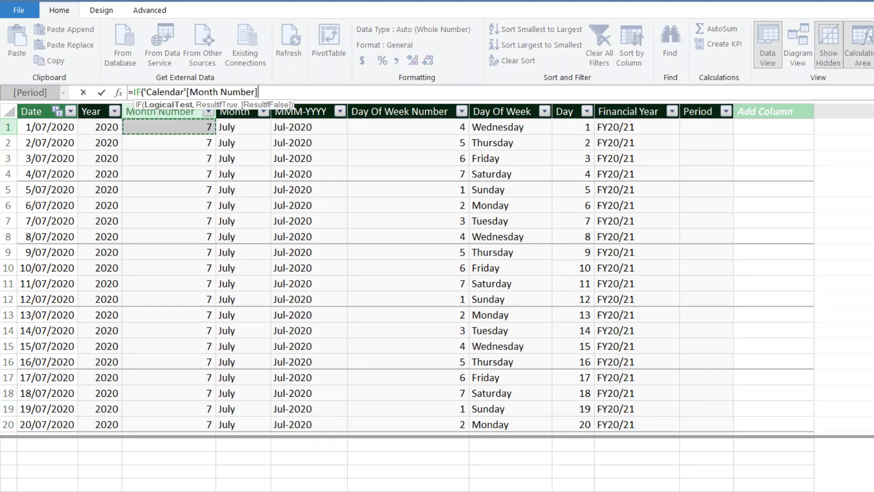
type("< 7")
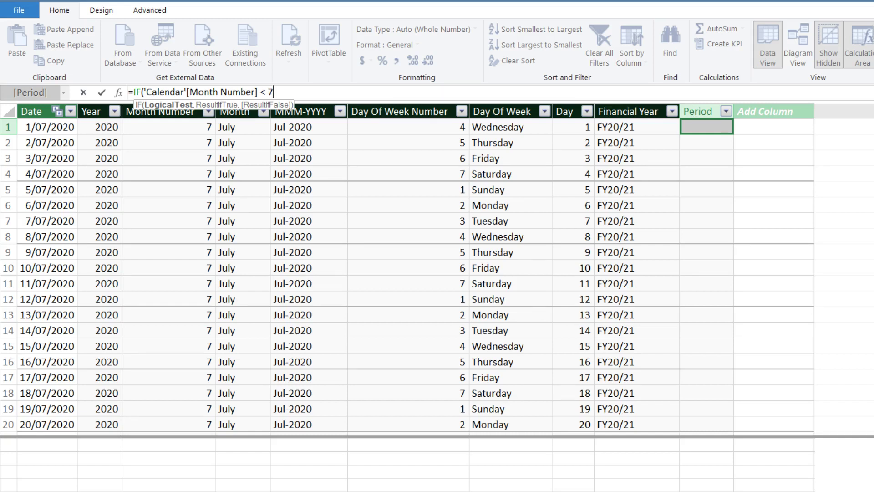
type(",")
left_click(169, 127)
type("+ ")
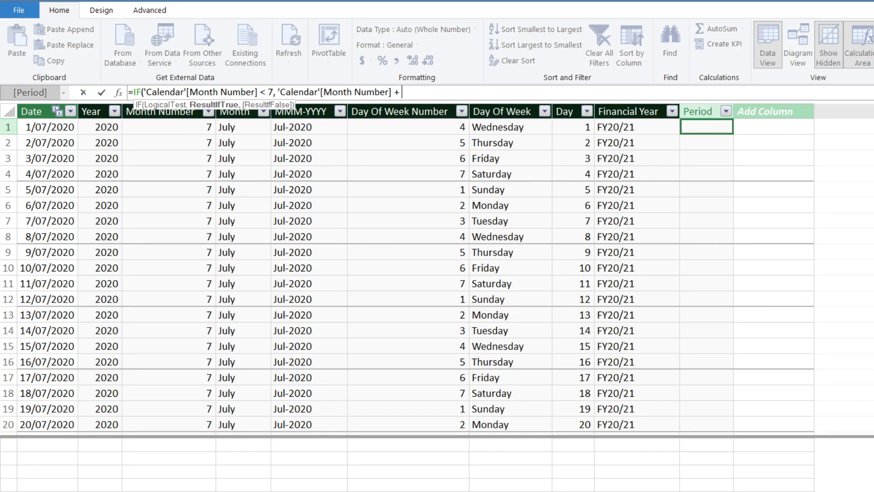
type("6,")
left_click(168, 127)
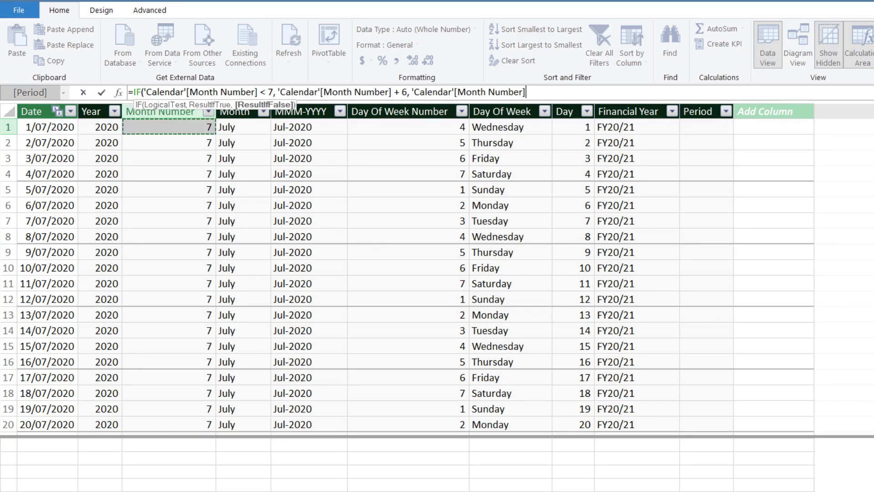
type("- 6)")
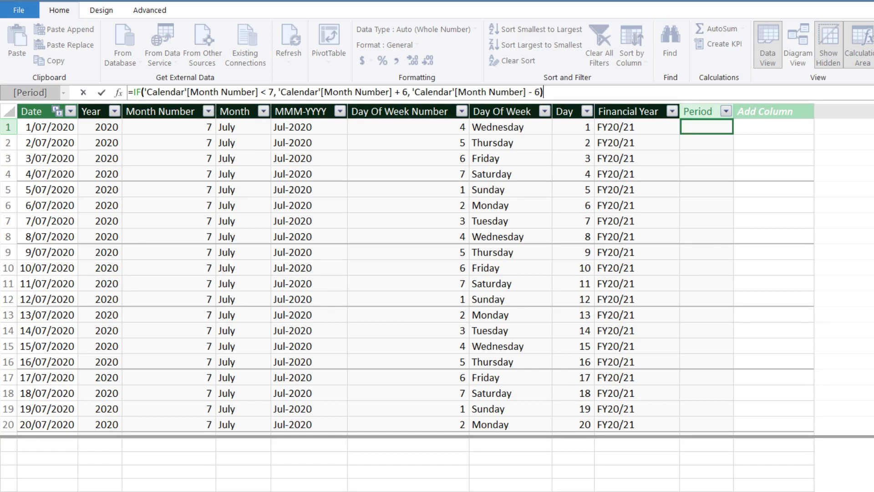
key("Return")
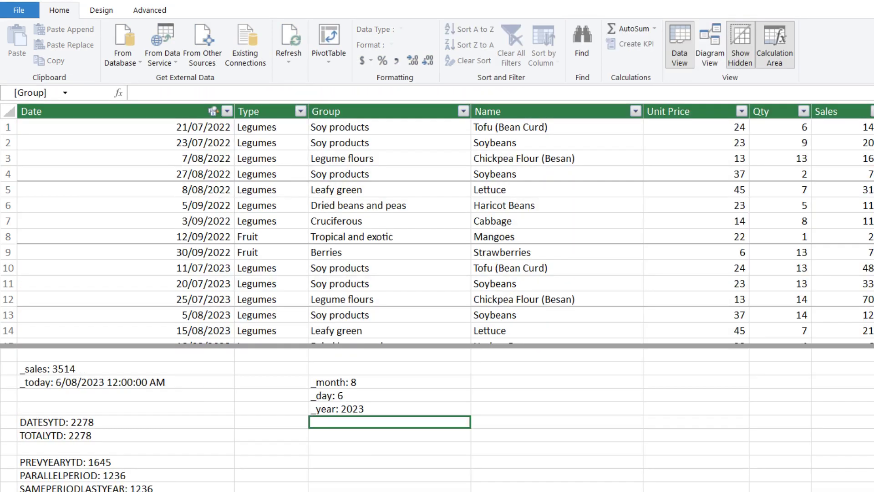
Directly below the _year measure, add the measure _period:= IF([_month] < 7, [_month] + 6, [_month] - 6)
type("_period")
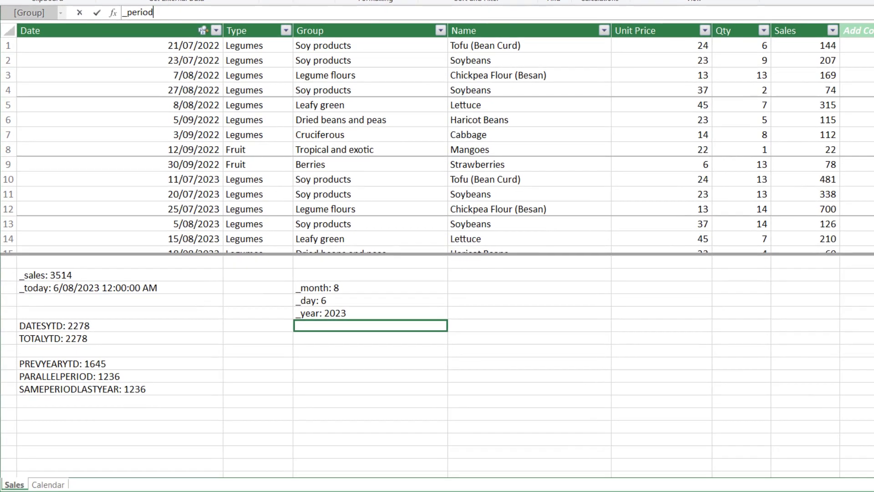
type(":= IF([_month] <")
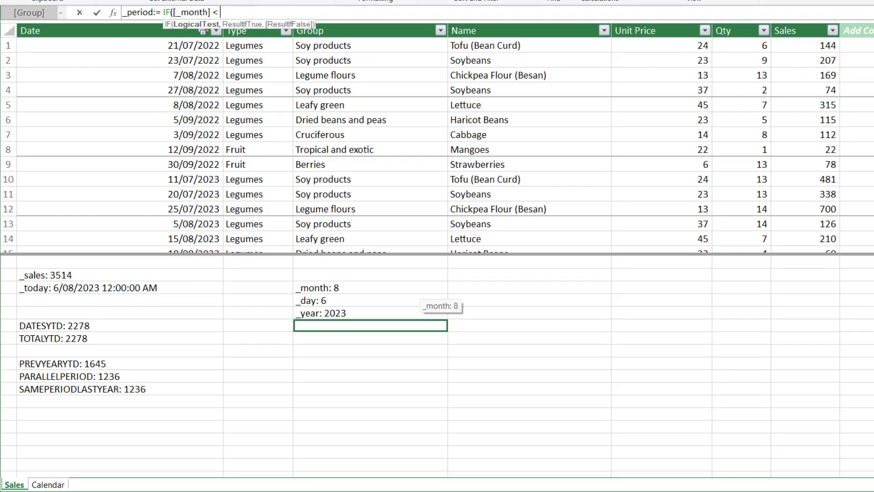
type(" 7, [_month] +")
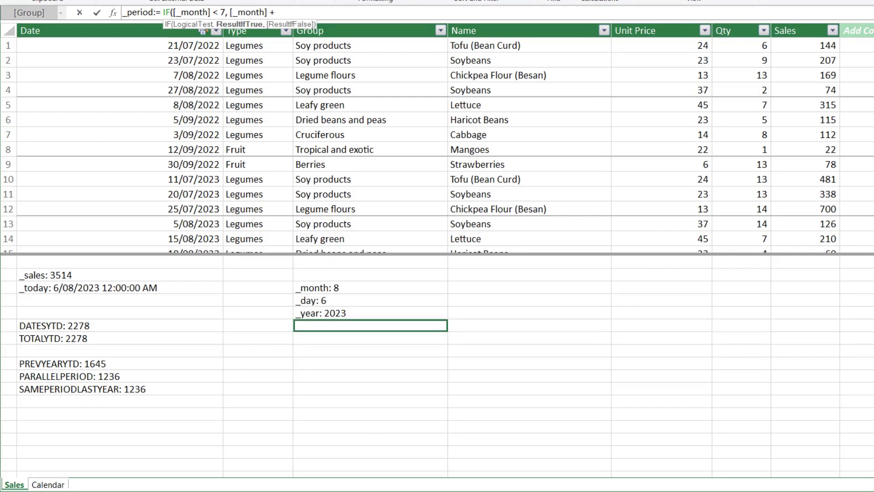
type(" 6, [_month] - ")
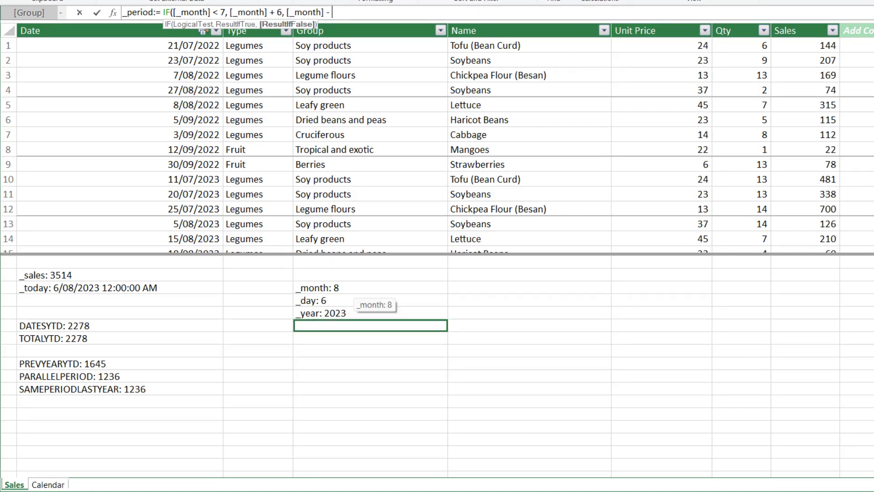
type("6)")
key("Return")
Change PREVYEARYTD's first AND condition to 'Calendar'[Period] <= [_period], and switch to the PivotTable in the Excel workbook
left_click(119, 363)
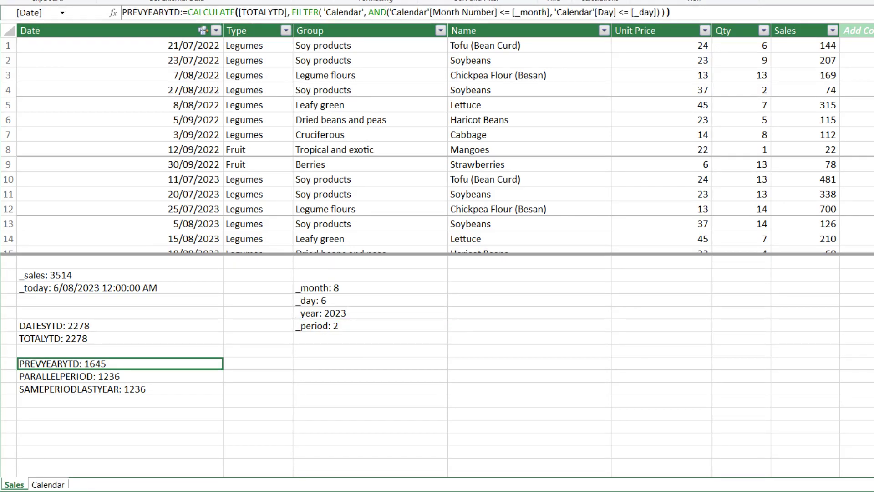
left_click_drag(388, 12, 498, 13)
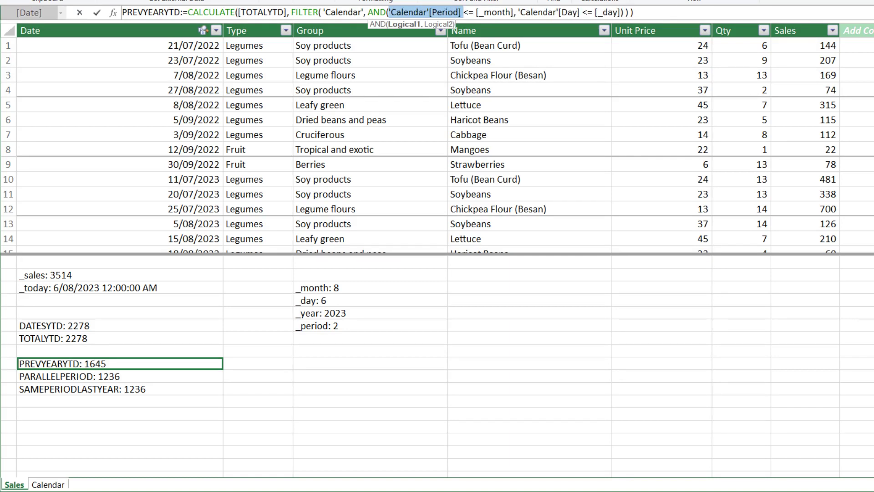
left_click_drag(476, 12, 513, 12)
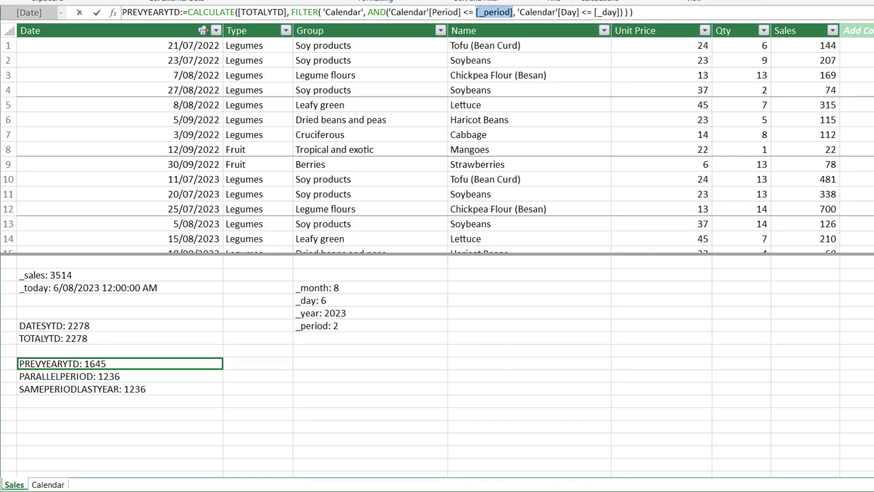
key("Return")
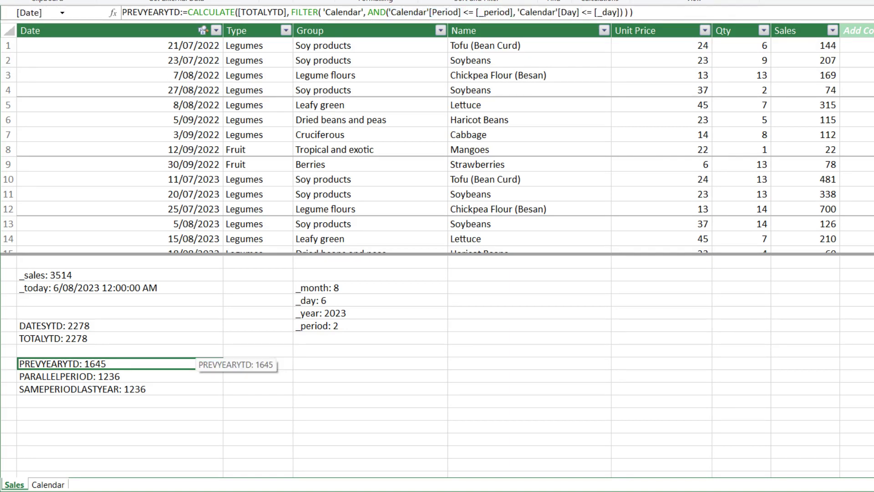
key("alt+Tab")
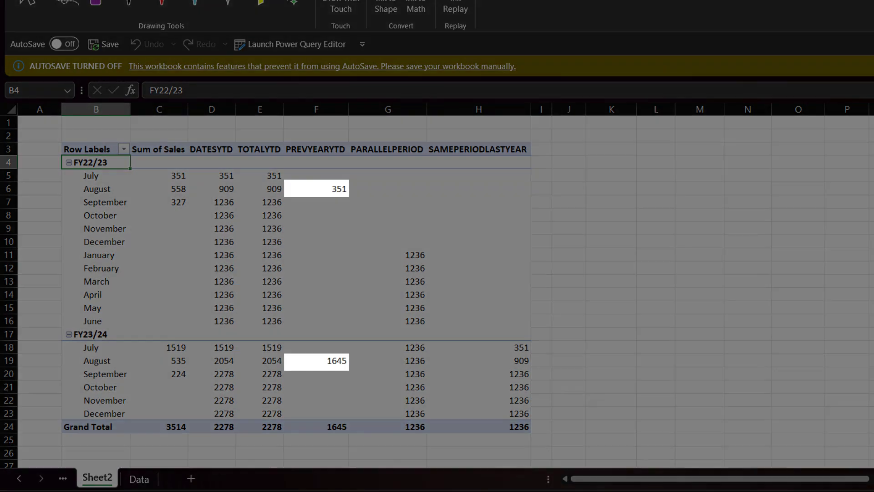